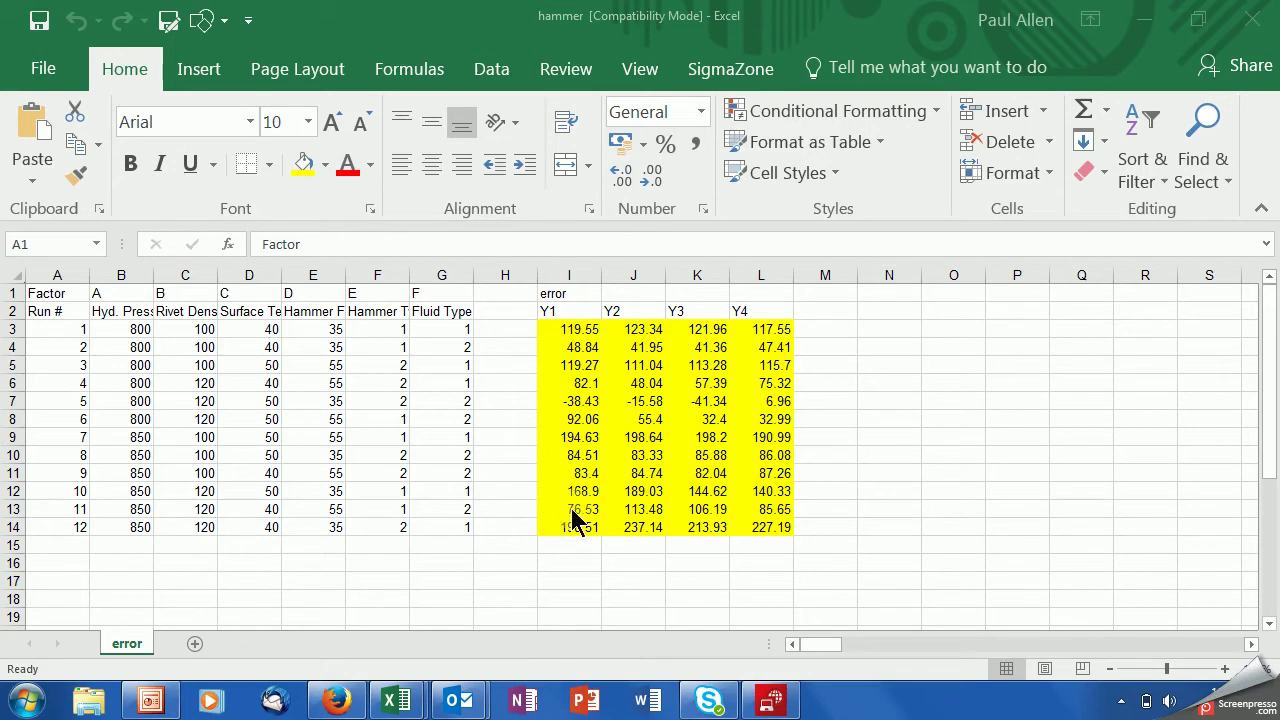
Step: Select the Y1–Y4 responses of all twelve runs, then indicate the error response and its six factors: Hyd. Press, Rivet Density, Surface Temp (C), Hammer Friction, Hammer Type and Fluid Type
left_click(563, 326)
left_click_drag(604, 330, 796, 534)
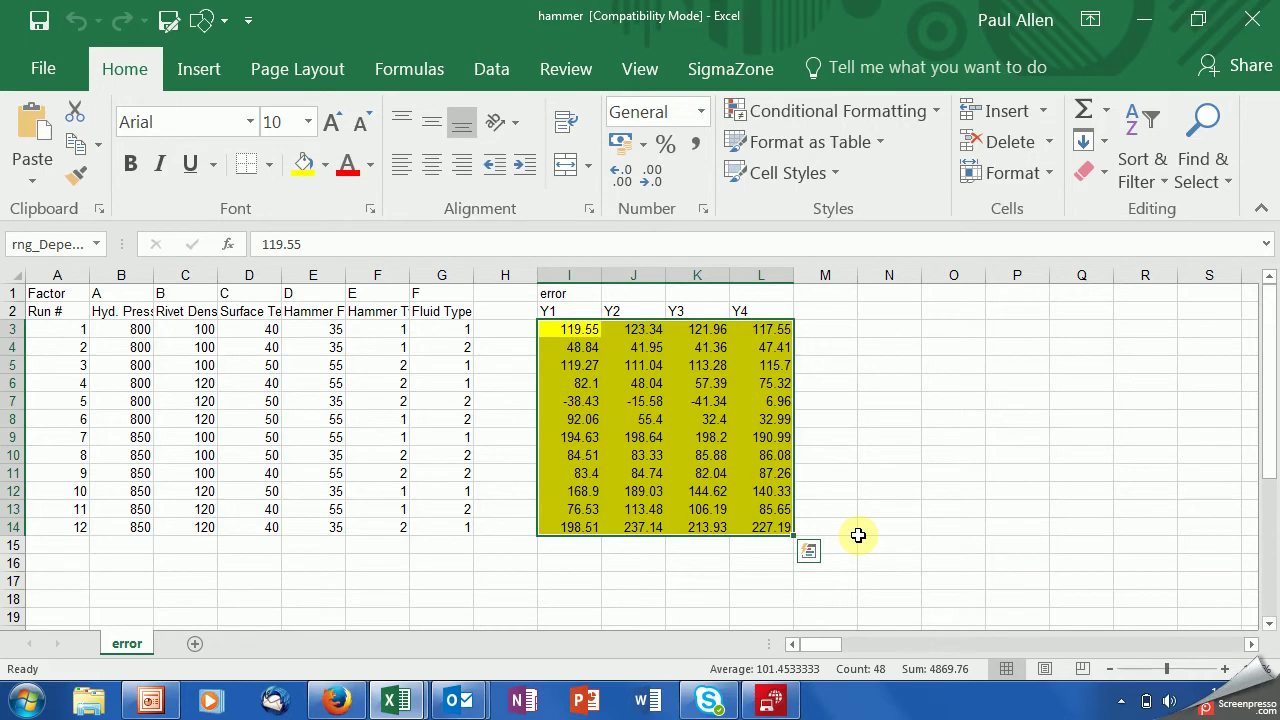
left_click(552, 294)
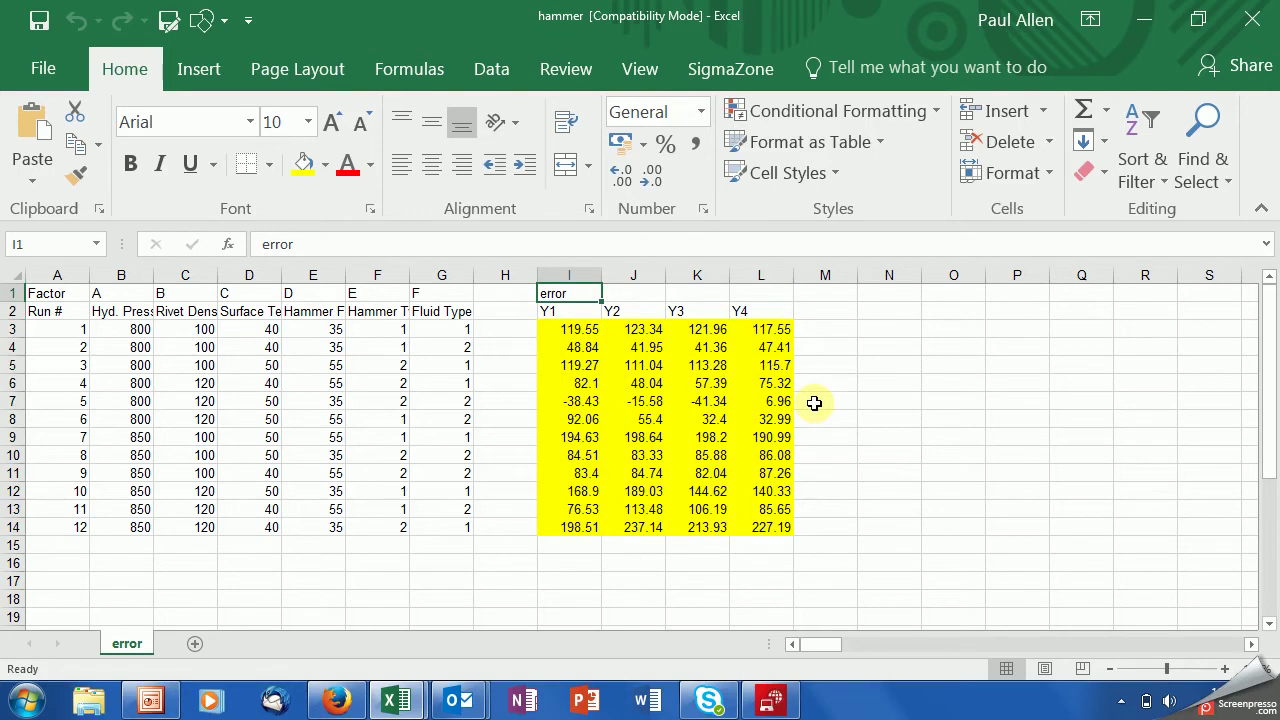
left_click(120, 310)
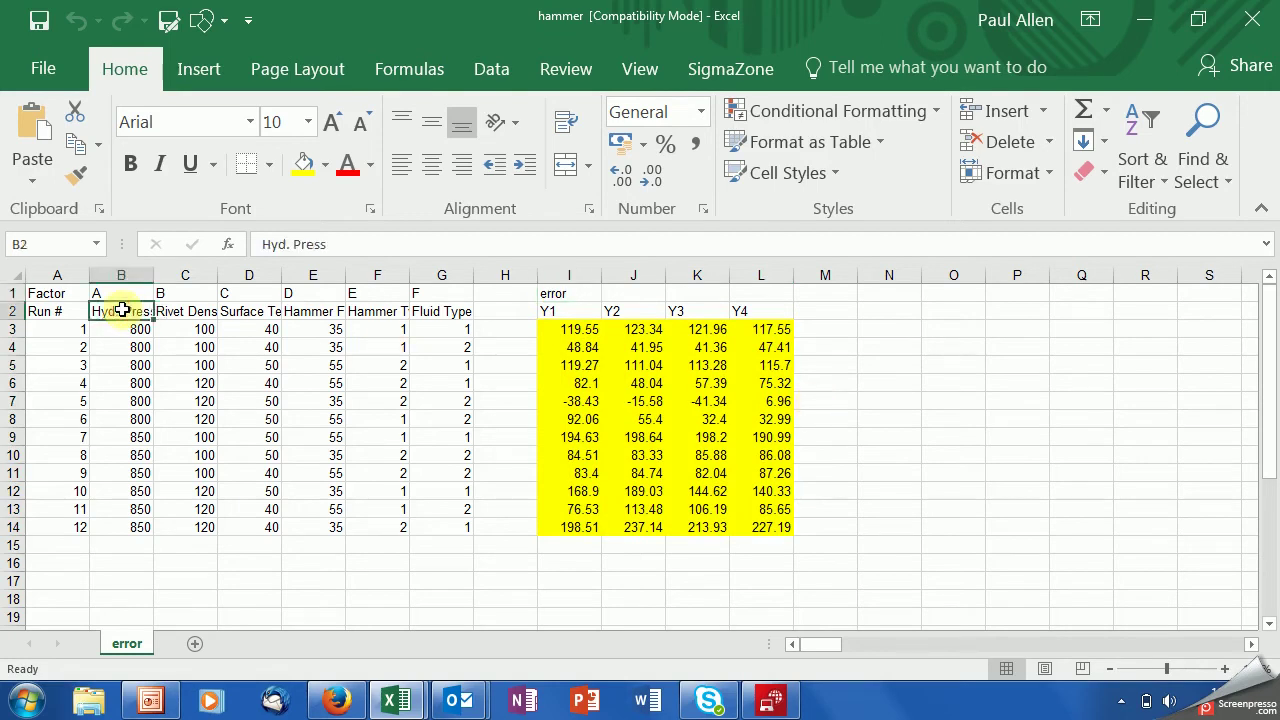
left_click(198, 313)
left_click(236, 311)
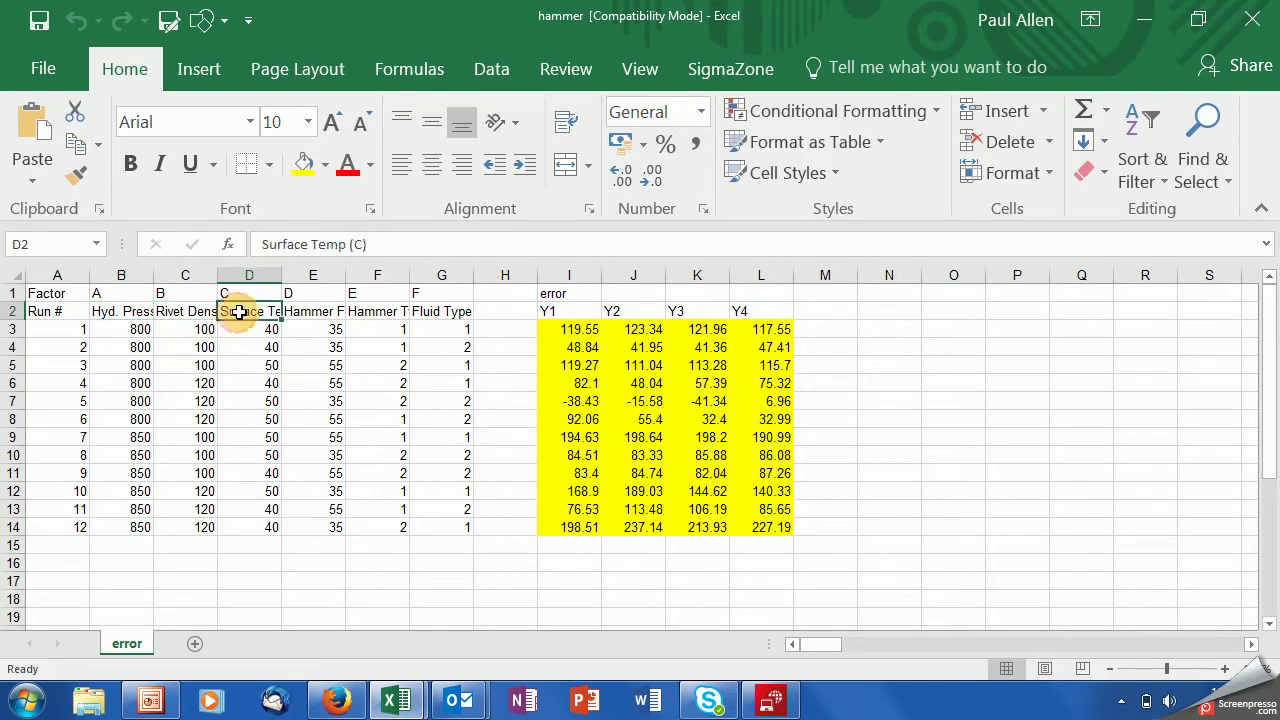
left_click(300, 311)
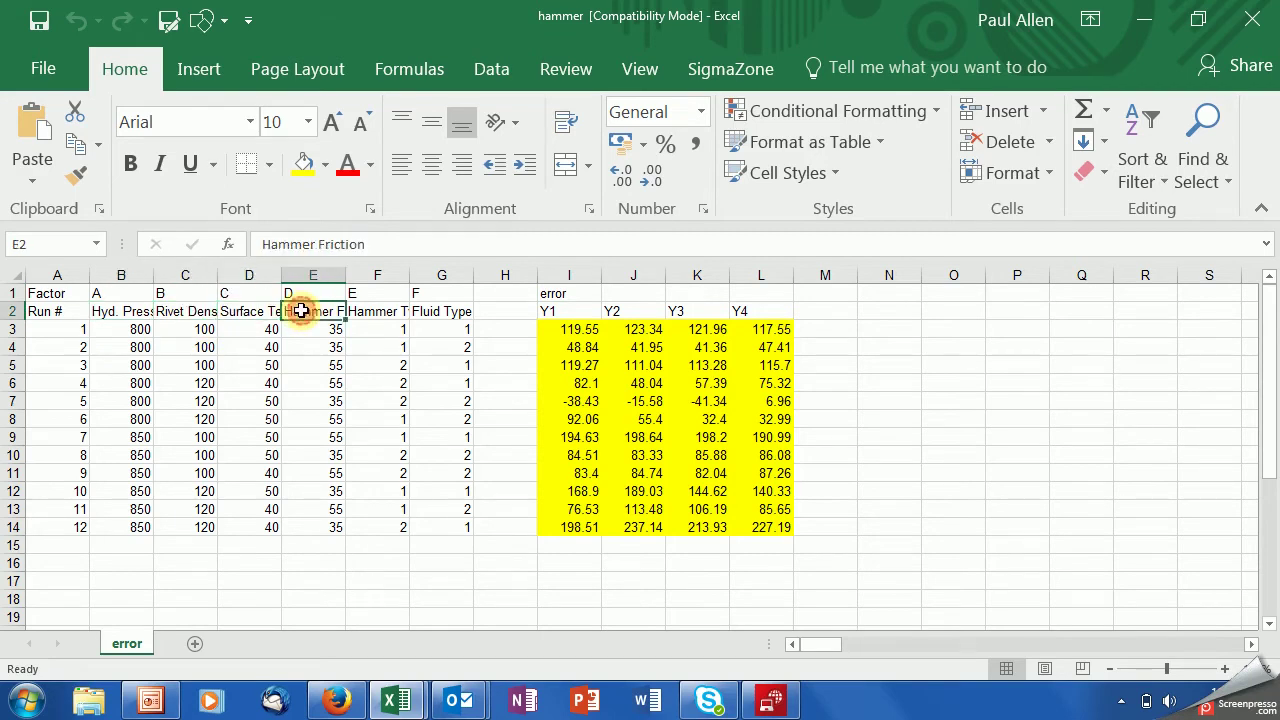
left_click(358, 312)
left_click(428, 311)
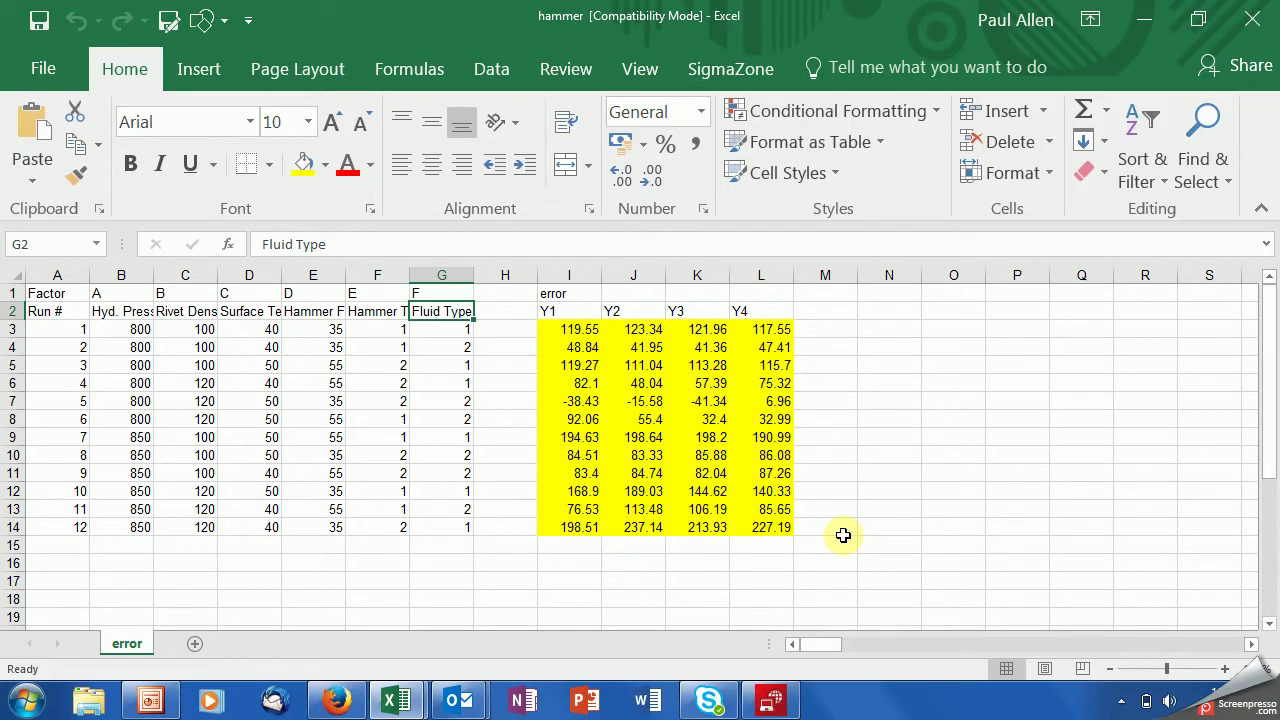
Step: Reselect the Y1–Y4 responses for runs 1–12, then clear the selection
left_click(576, 327)
left_click_drag(578, 325, 753, 521)
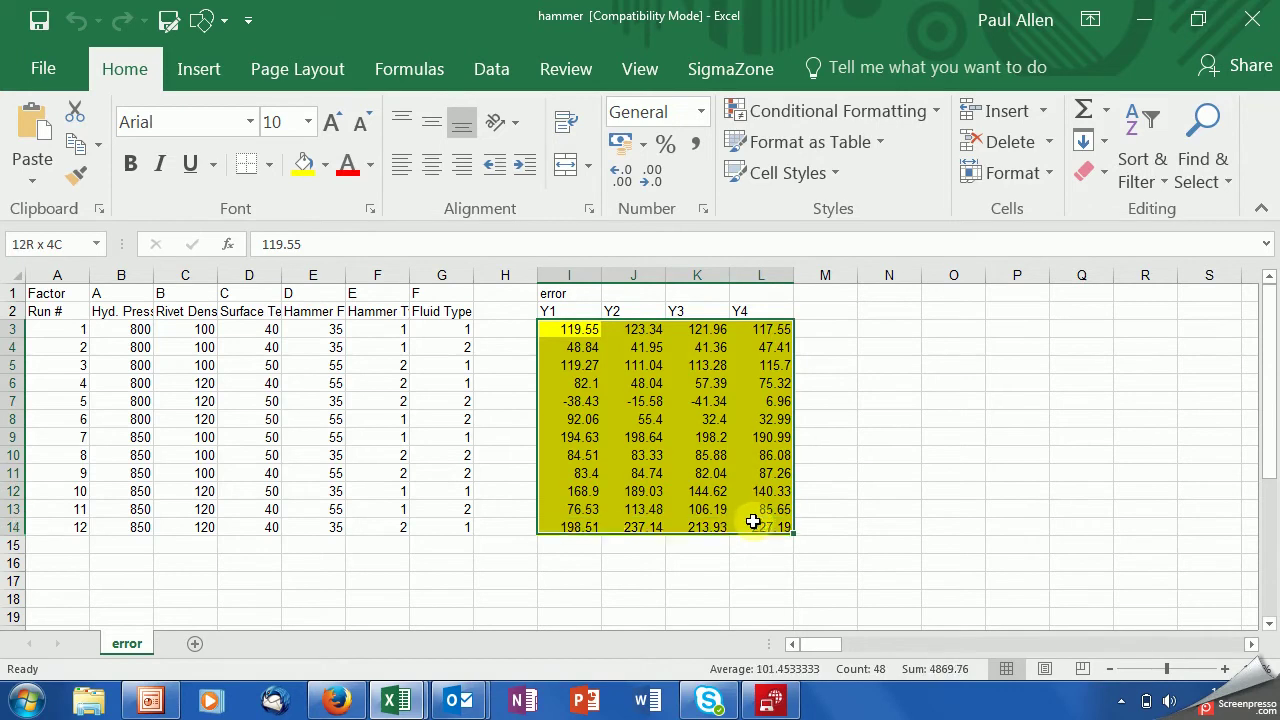
left_click(875, 520)
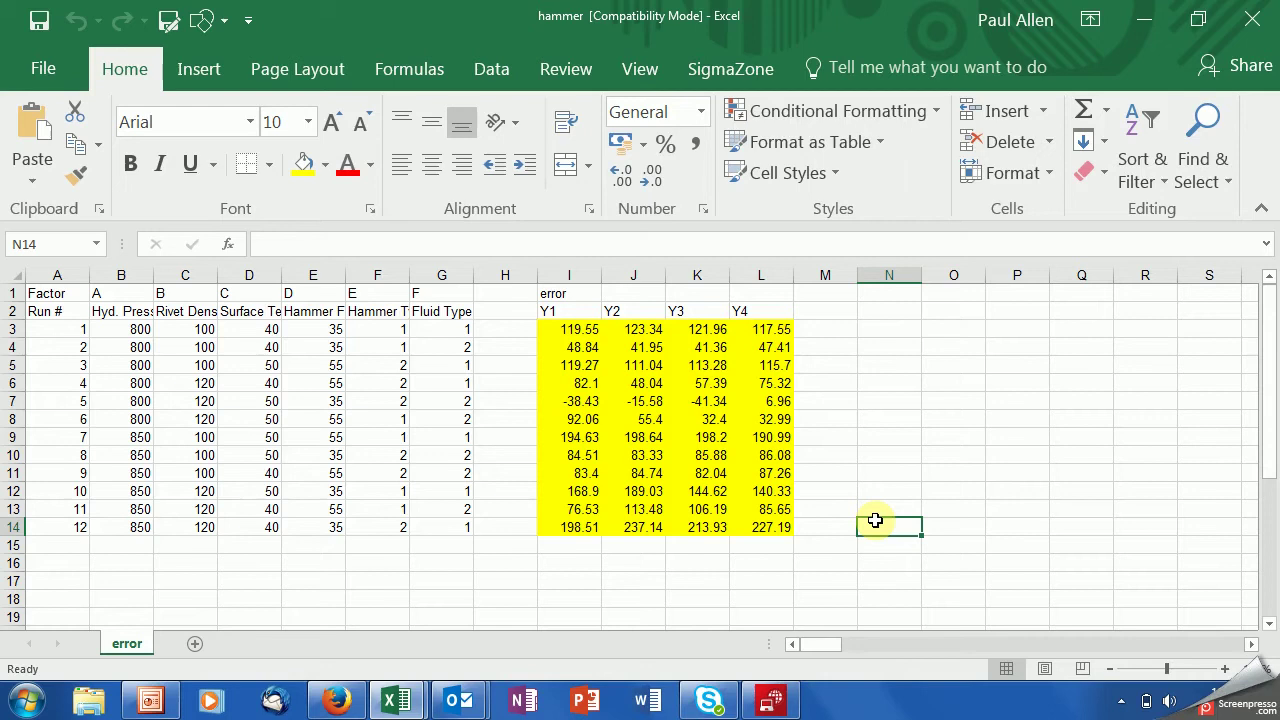
Step: Highlight the four repeated responses of runs 1, 2 and 5 in turn
left_click(565, 328)
left_click_drag(565, 328, 775, 330)
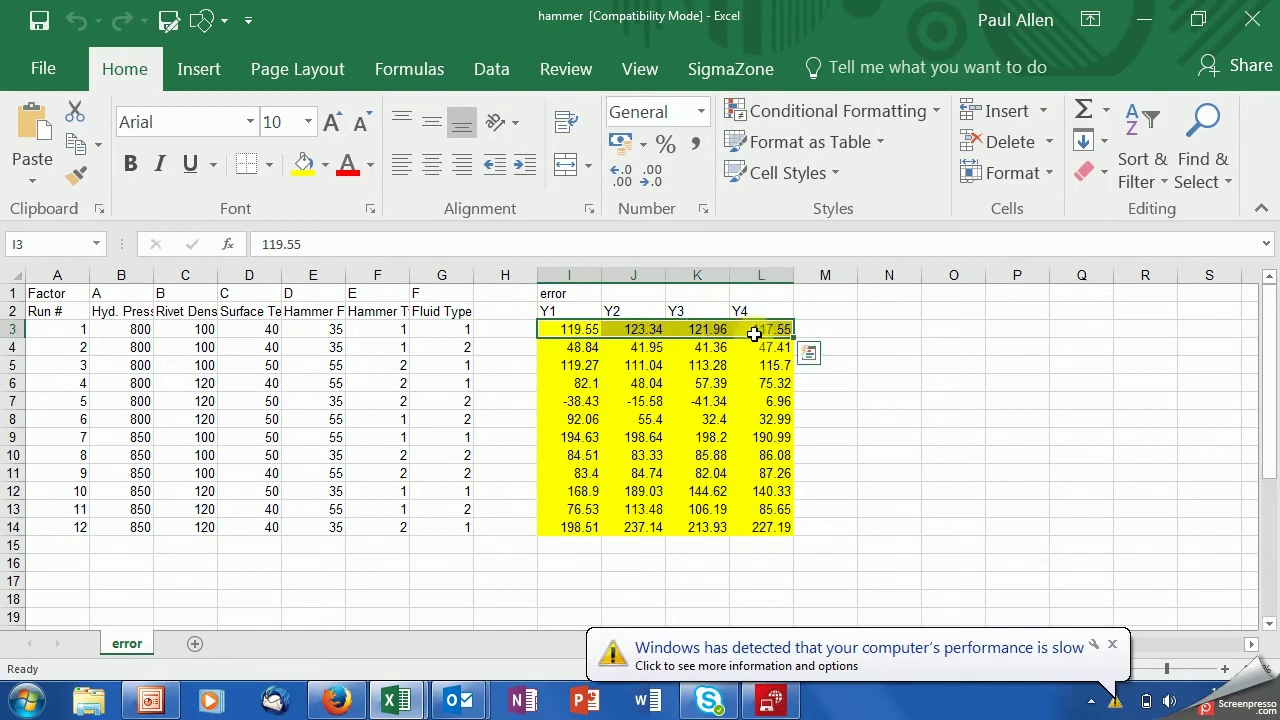
left_click(1112, 644)
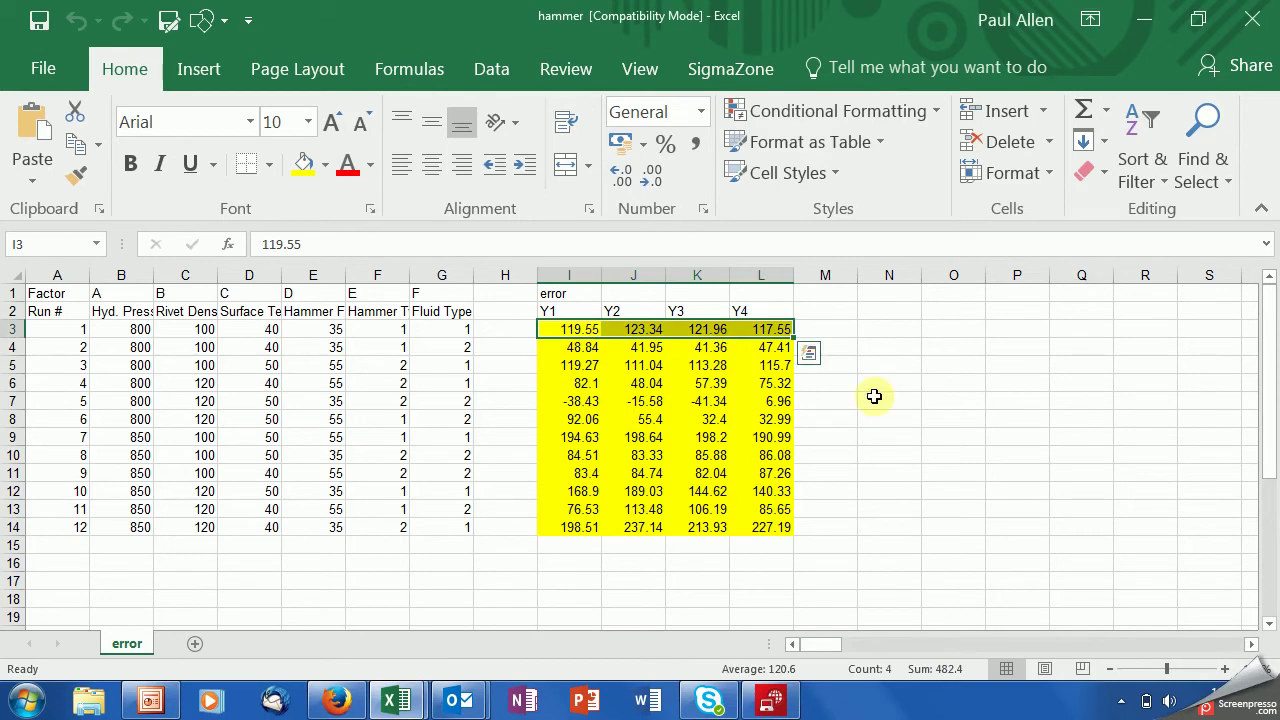
left_click(582, 349)
left_click_drag(582, 349, 745, 357)
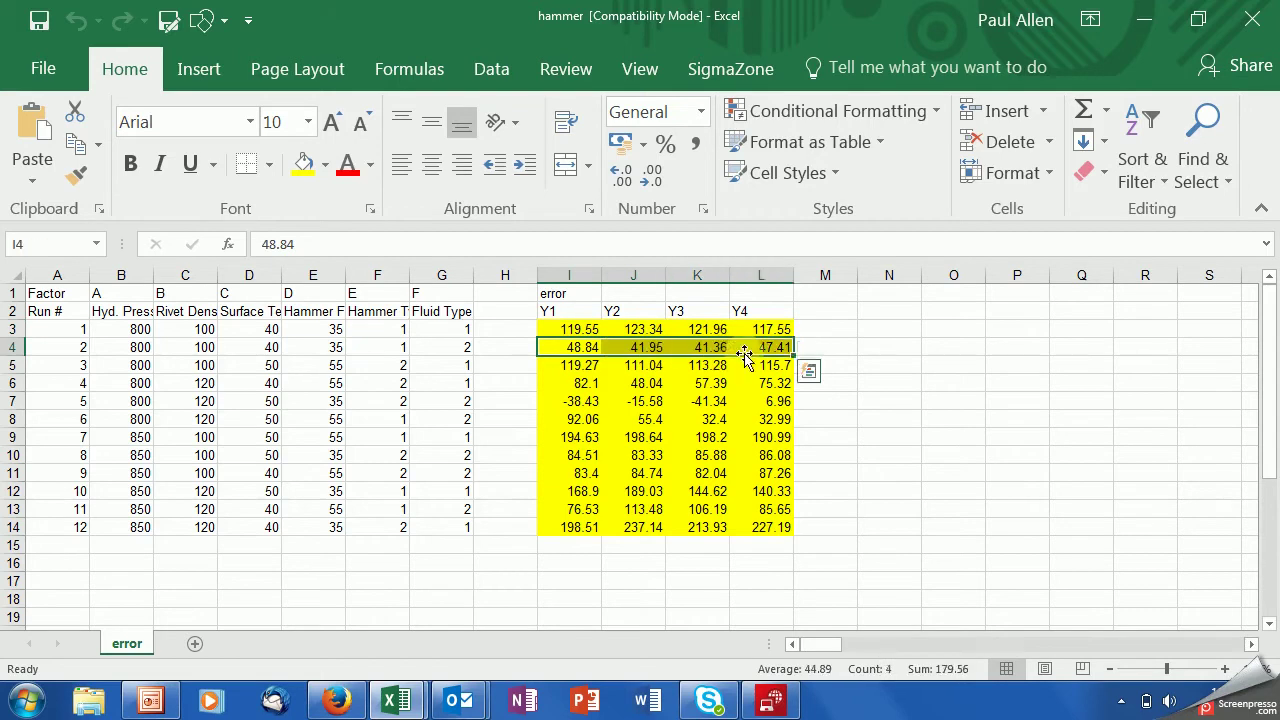
left_click(880, 404)
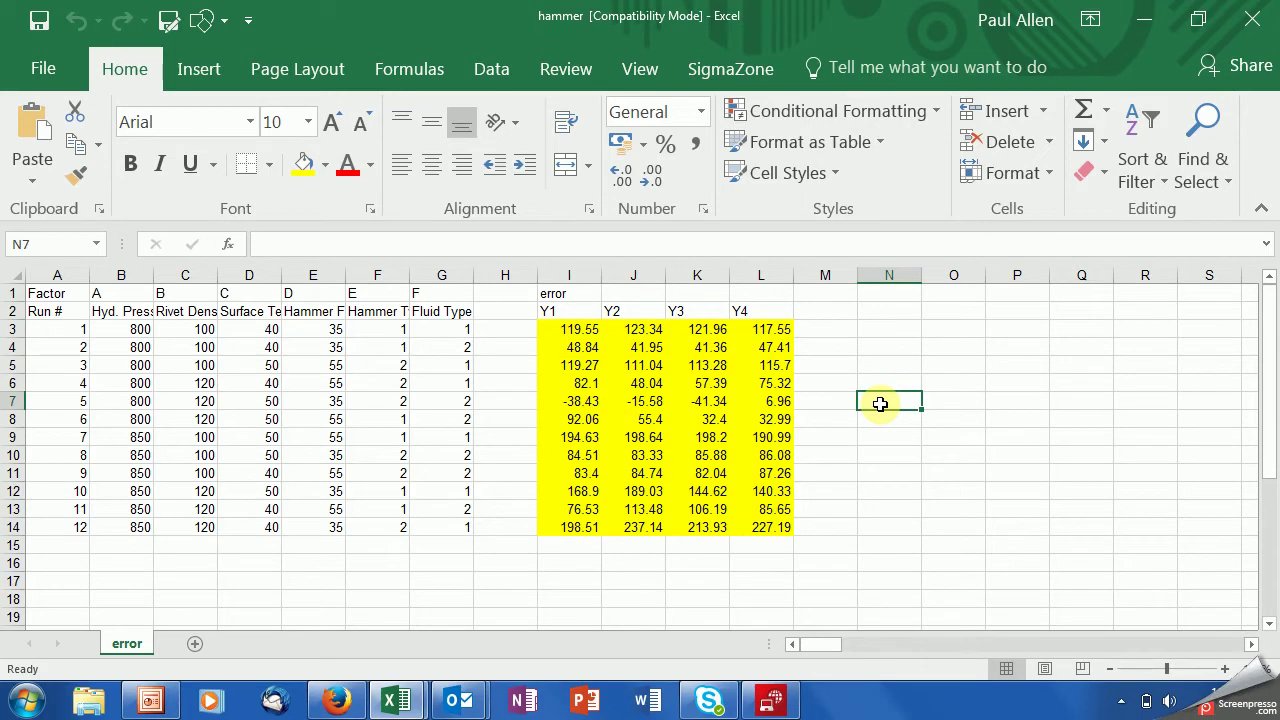
left_click(580, 403)
left_click_drag(645, 402, 755, 404)
left_click(980, 534)
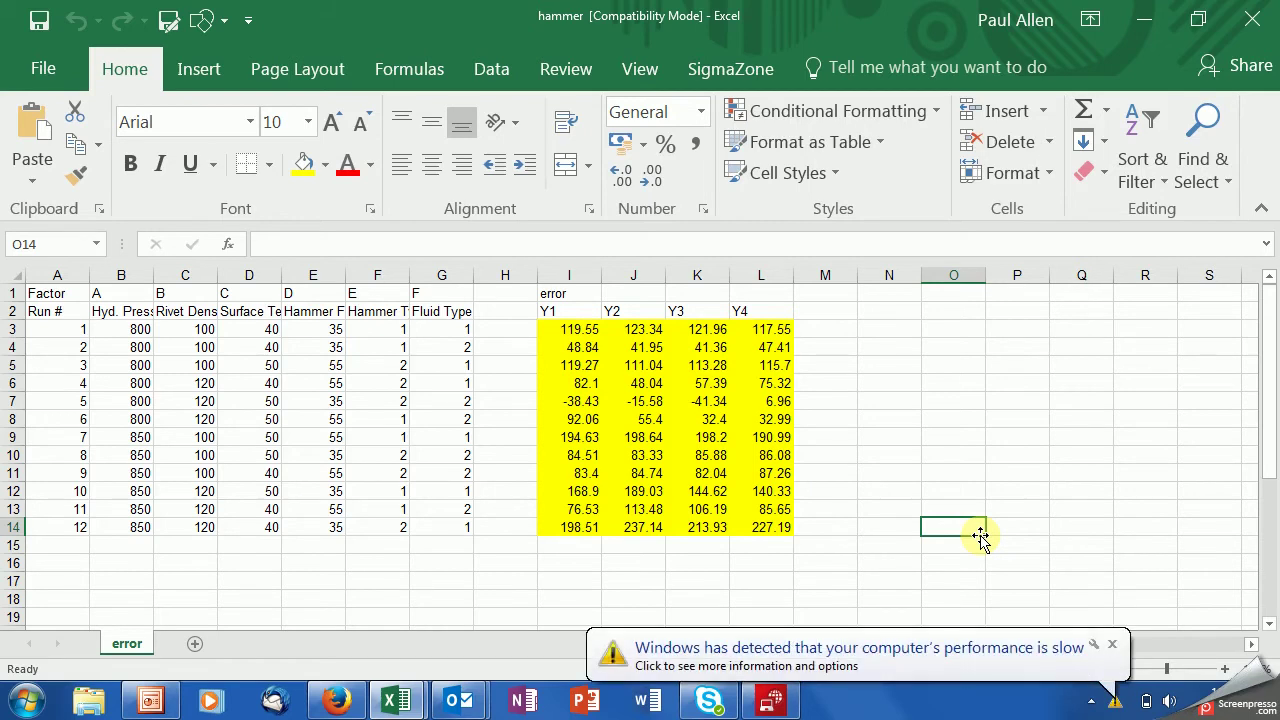
Step: Dismiss the slow-performance notices and choose SigmaZone > Analyze Design > Marginal Means Plot
left_click(1108, 645)
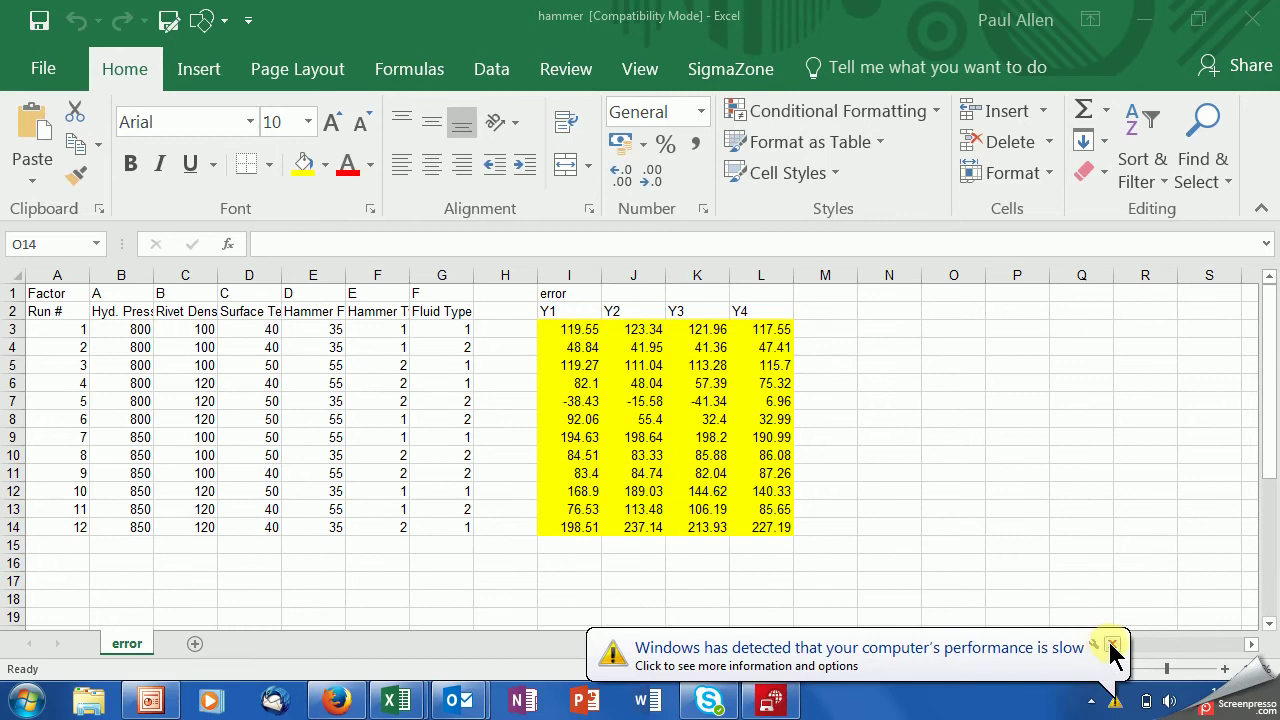
left_click(1112, 645)
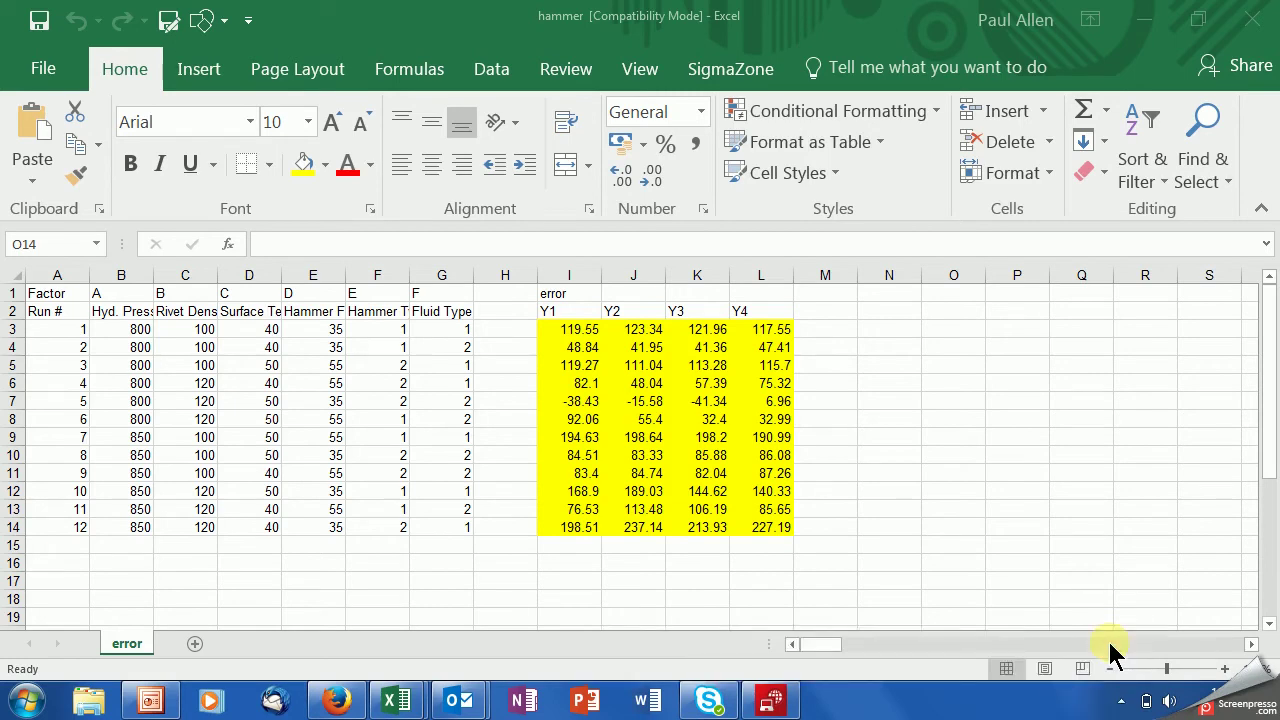
left_click(733, 80)
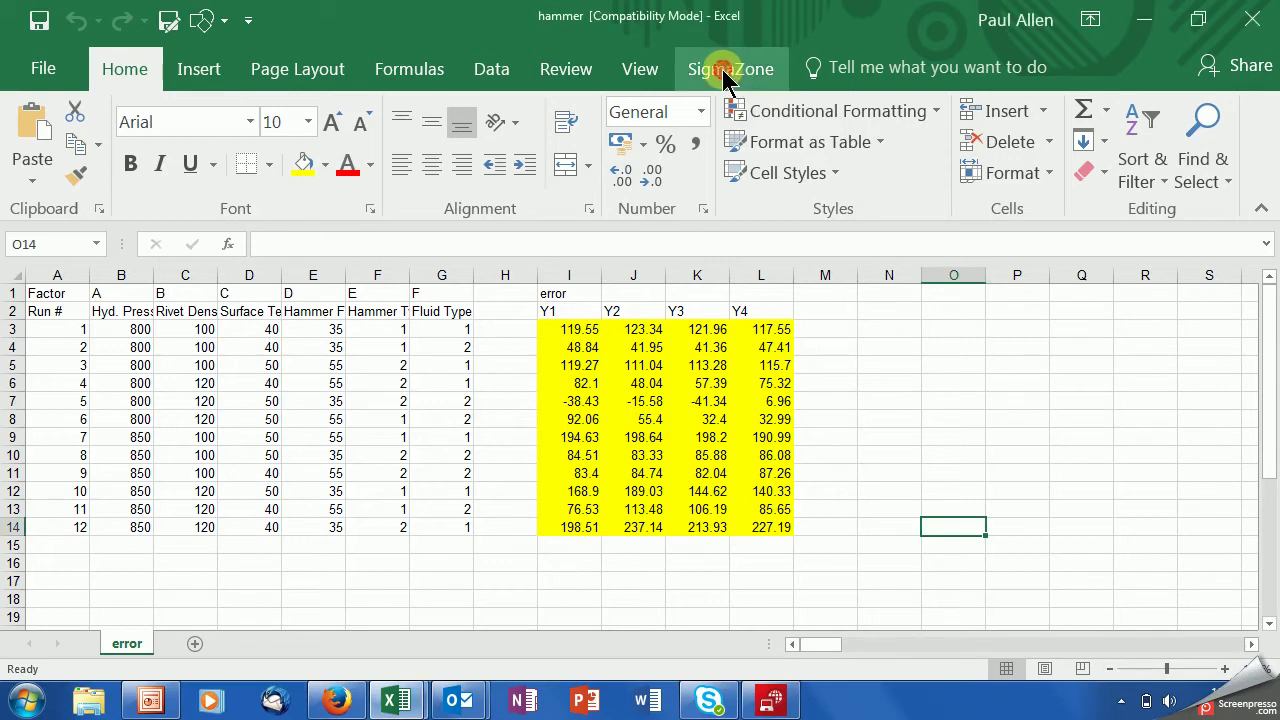
left_click(724, 80)
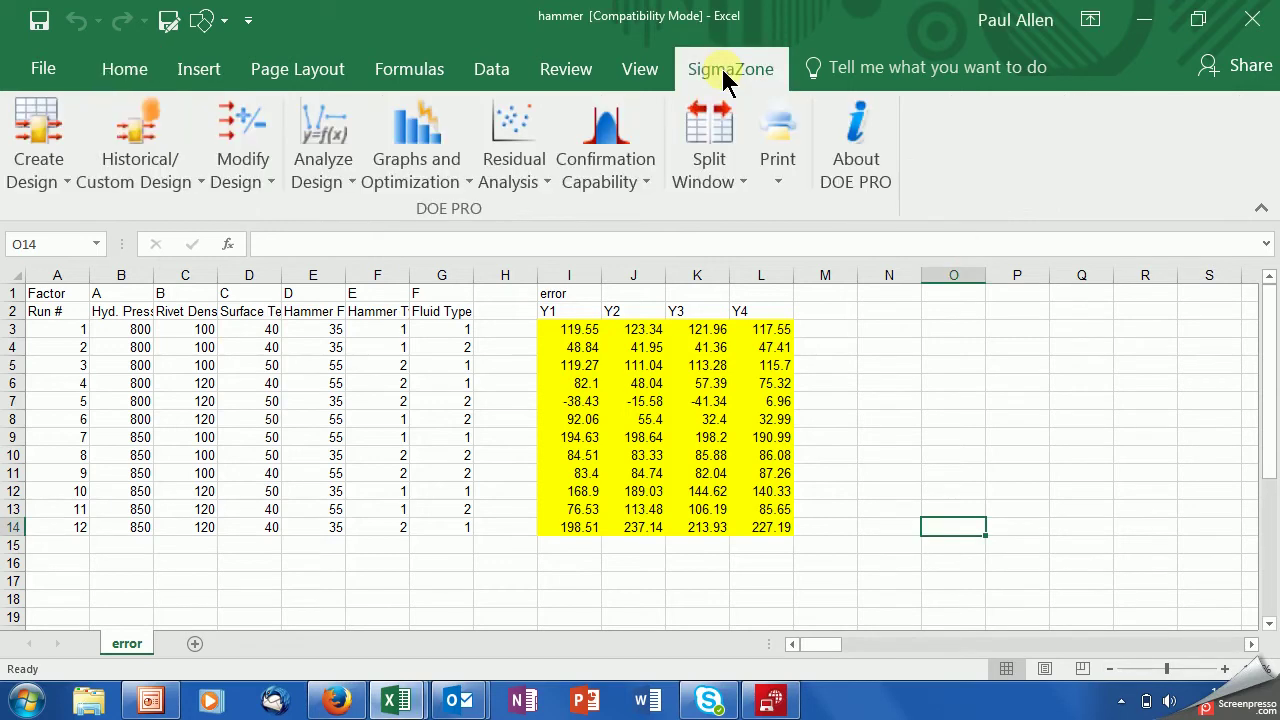
left_click(311, 186)
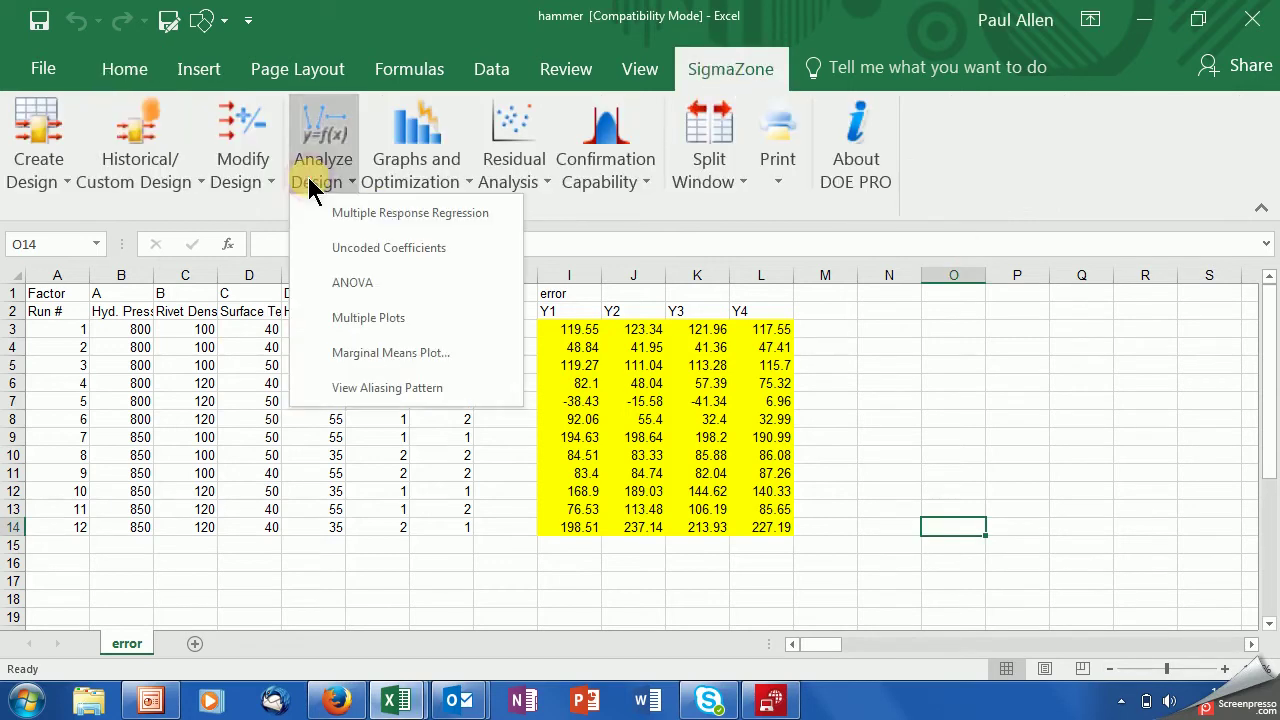
left_click(390, 355)
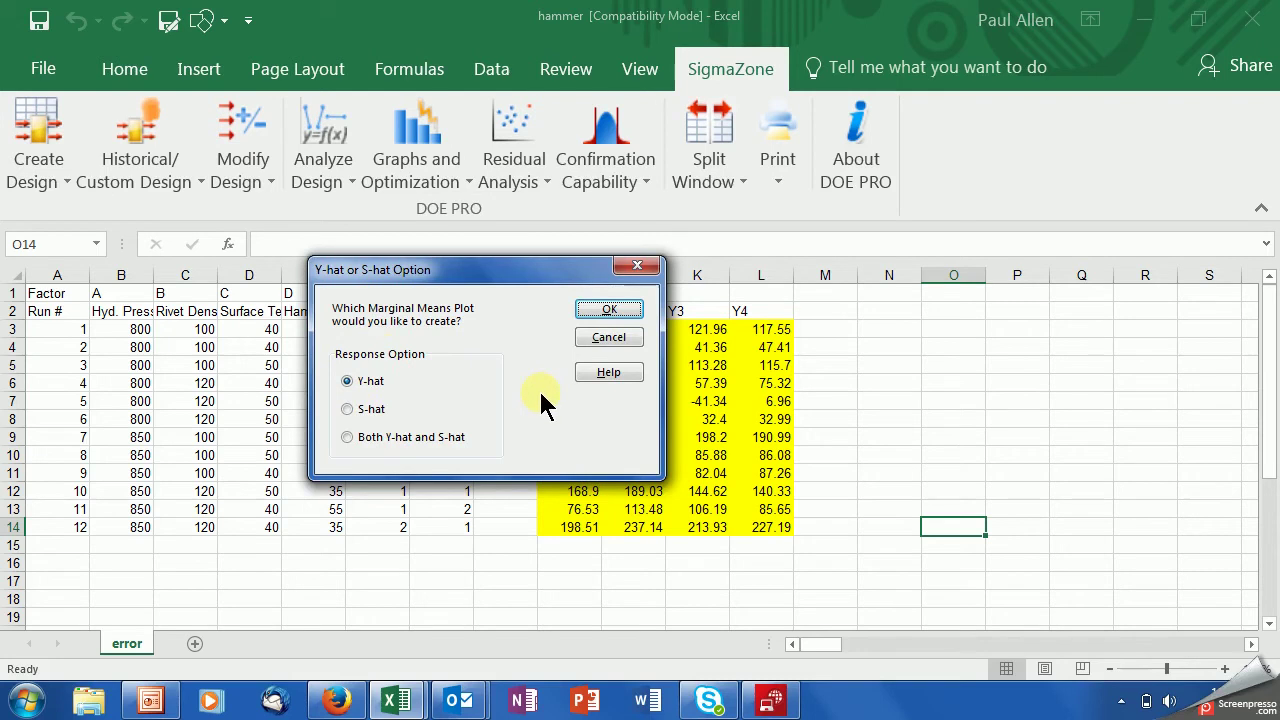
Step: Choose Both Y-hat and S-hat and confirm, producing Y and S Marginal Means sheets for error
left_click(349, 434)
left_click(600, 311)
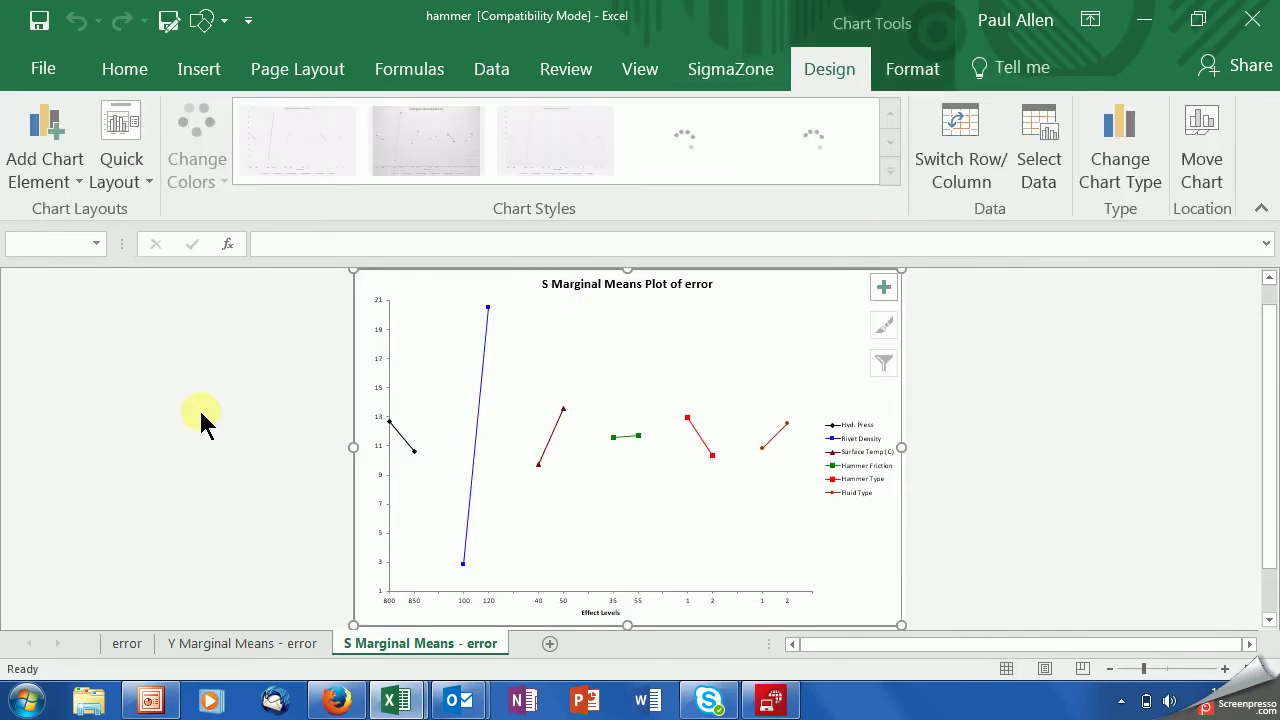
left_click(237, 642)
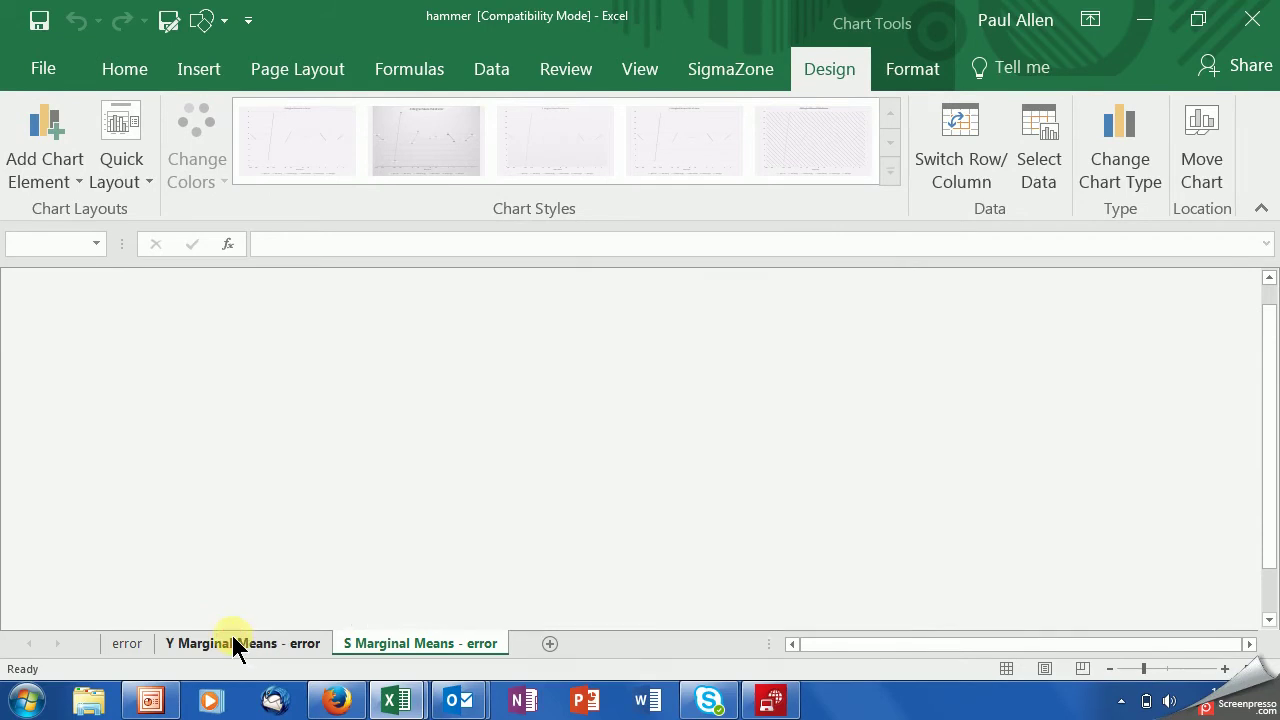
left_click(383, 643)
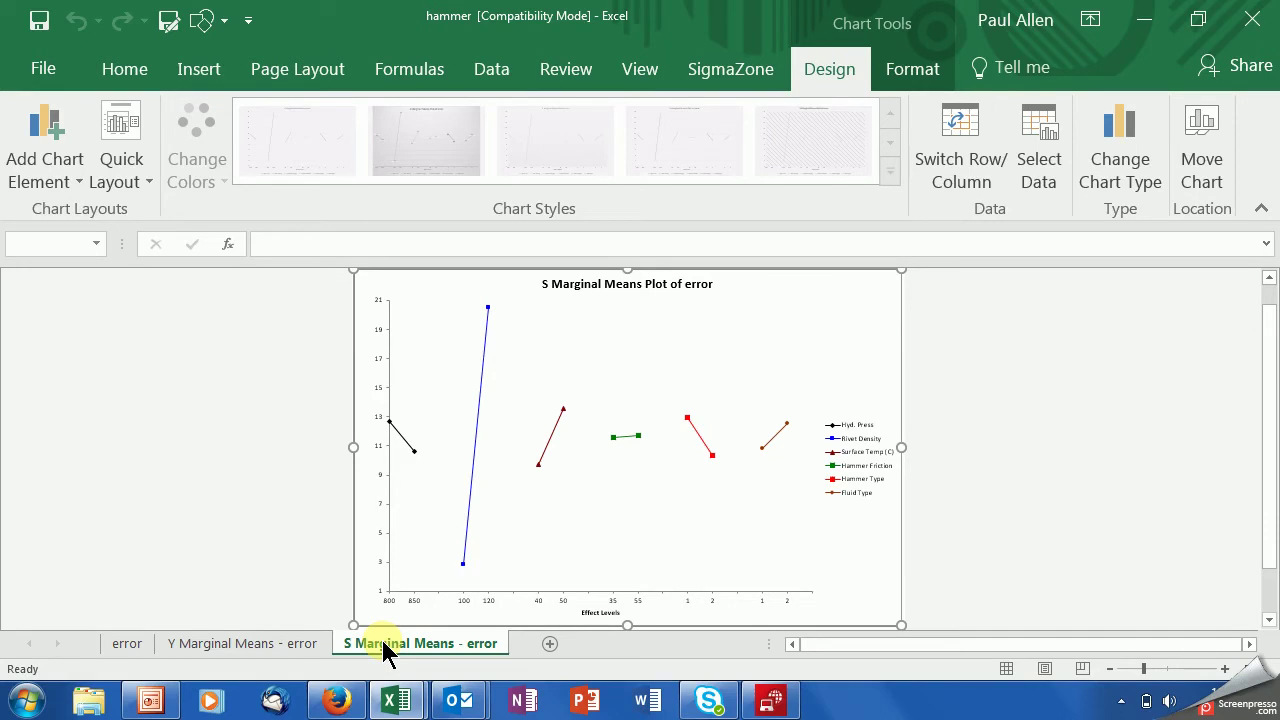
left_click(300, 643)
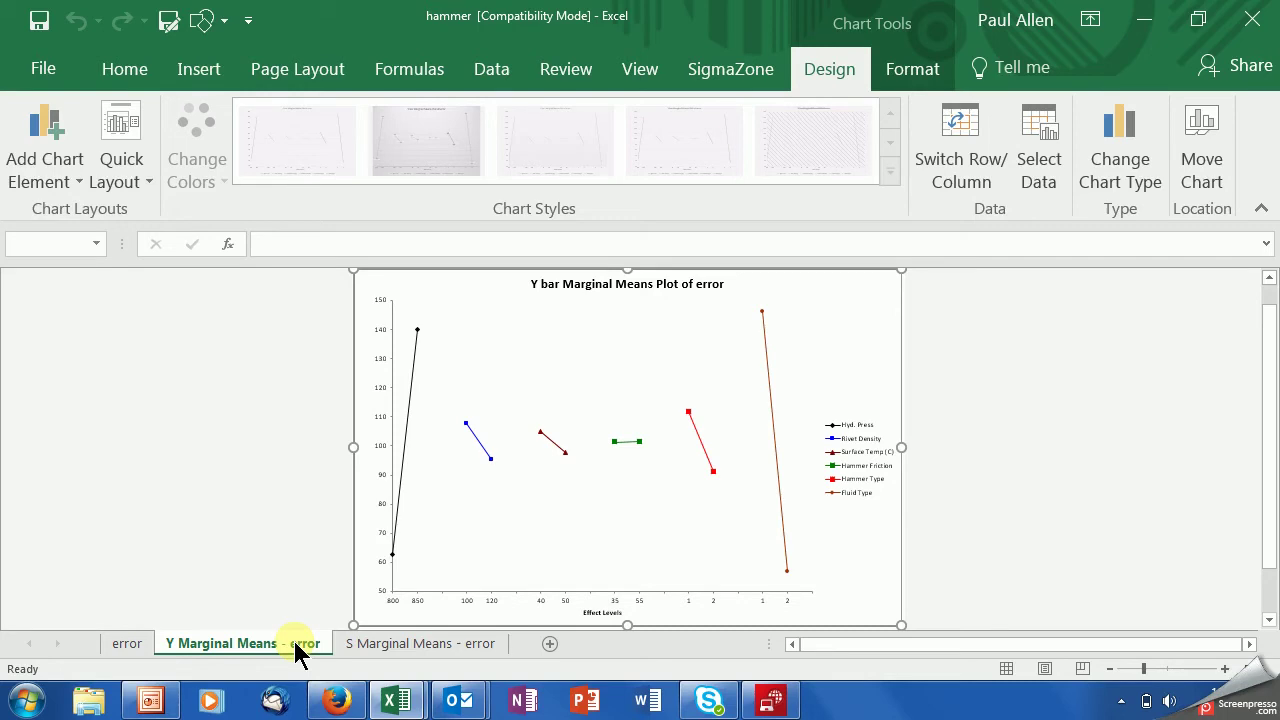
left_click(380, 644)
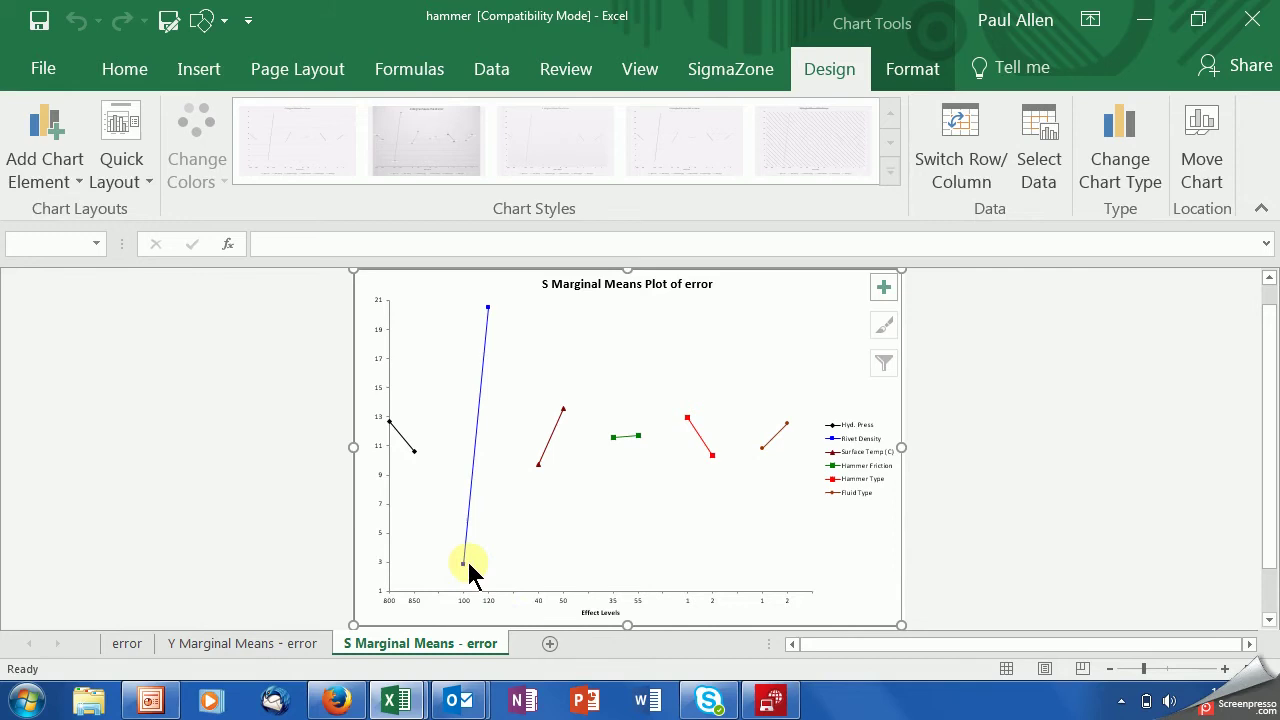
mouse_move(463, 566)
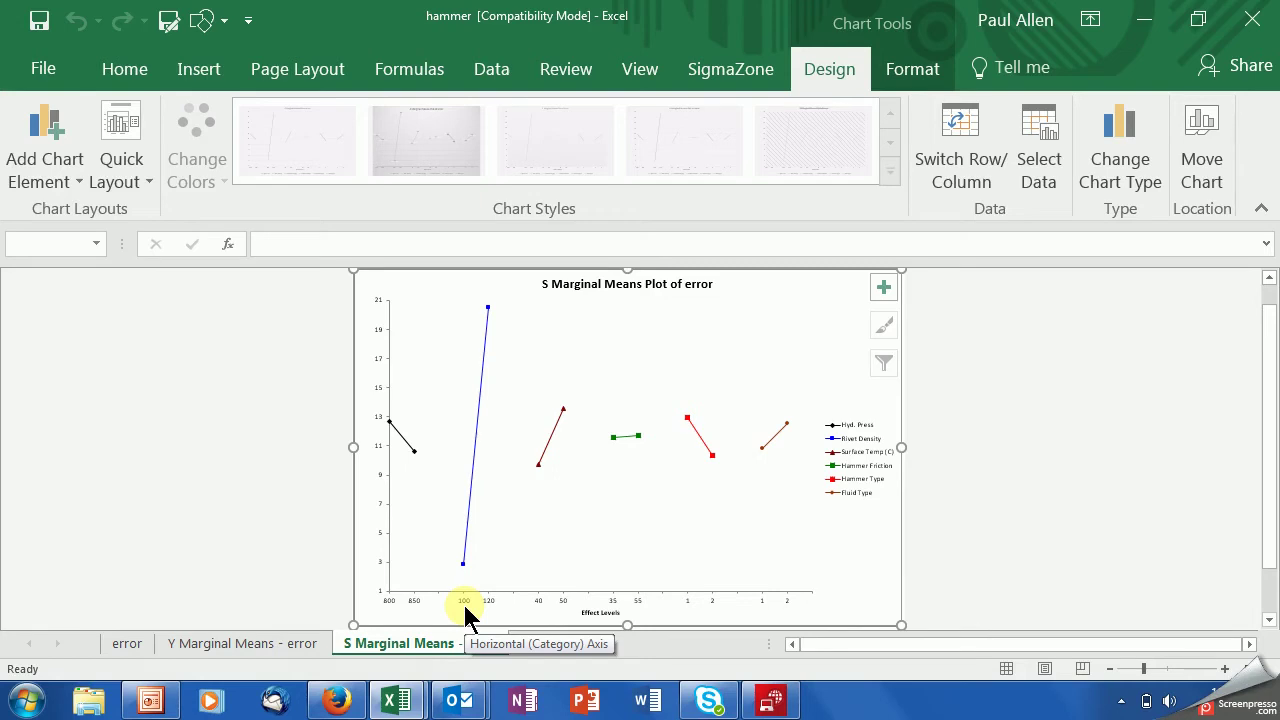
left_click(297, 655)
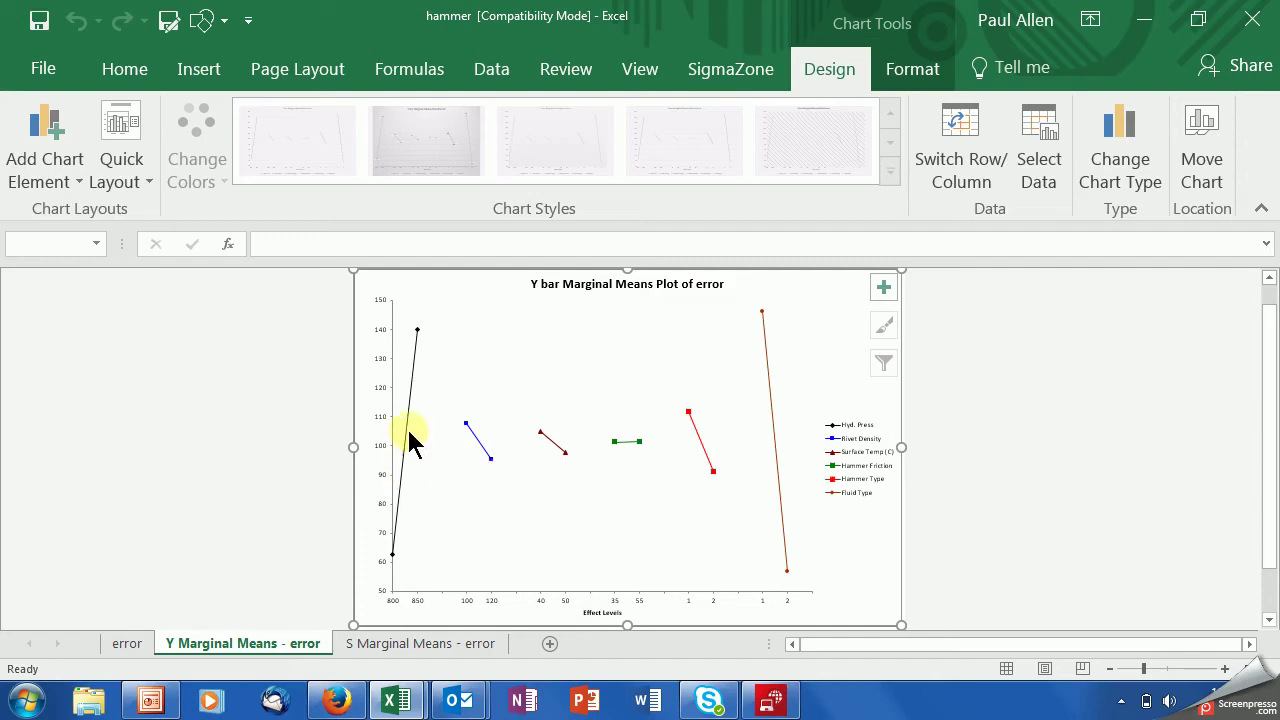
mouse_move(404, 421)
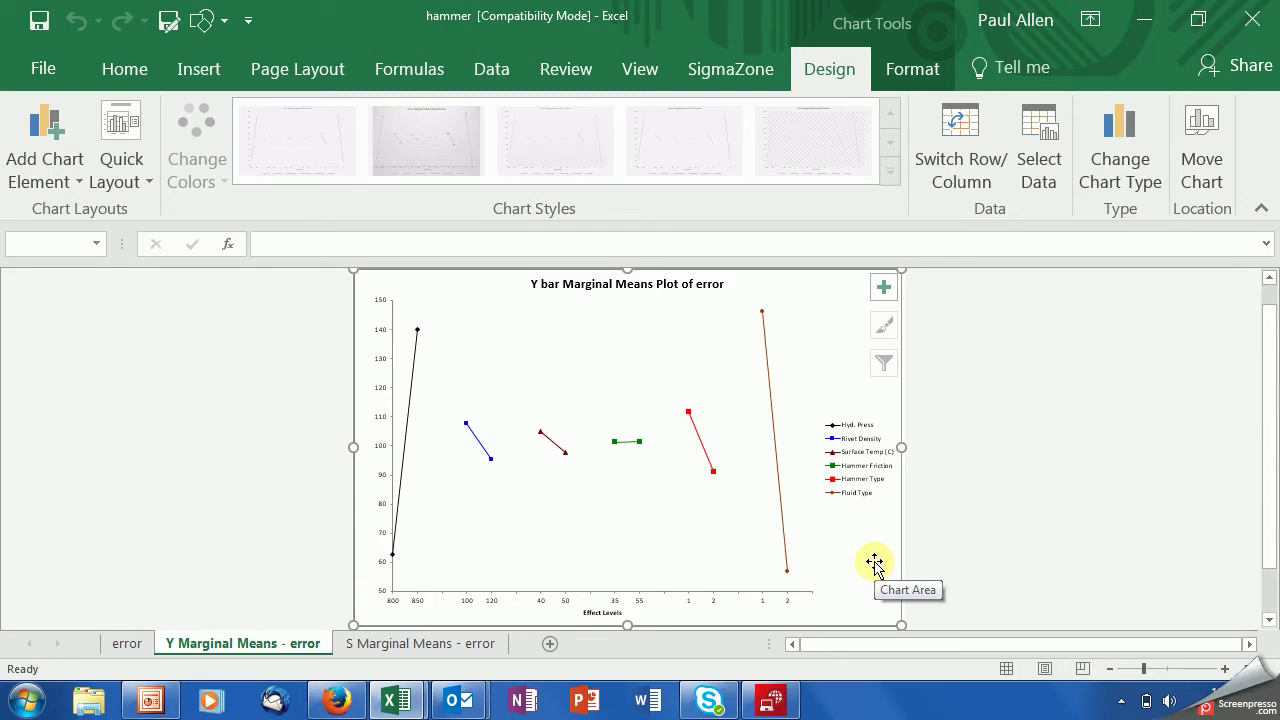
left_click(462, 645)
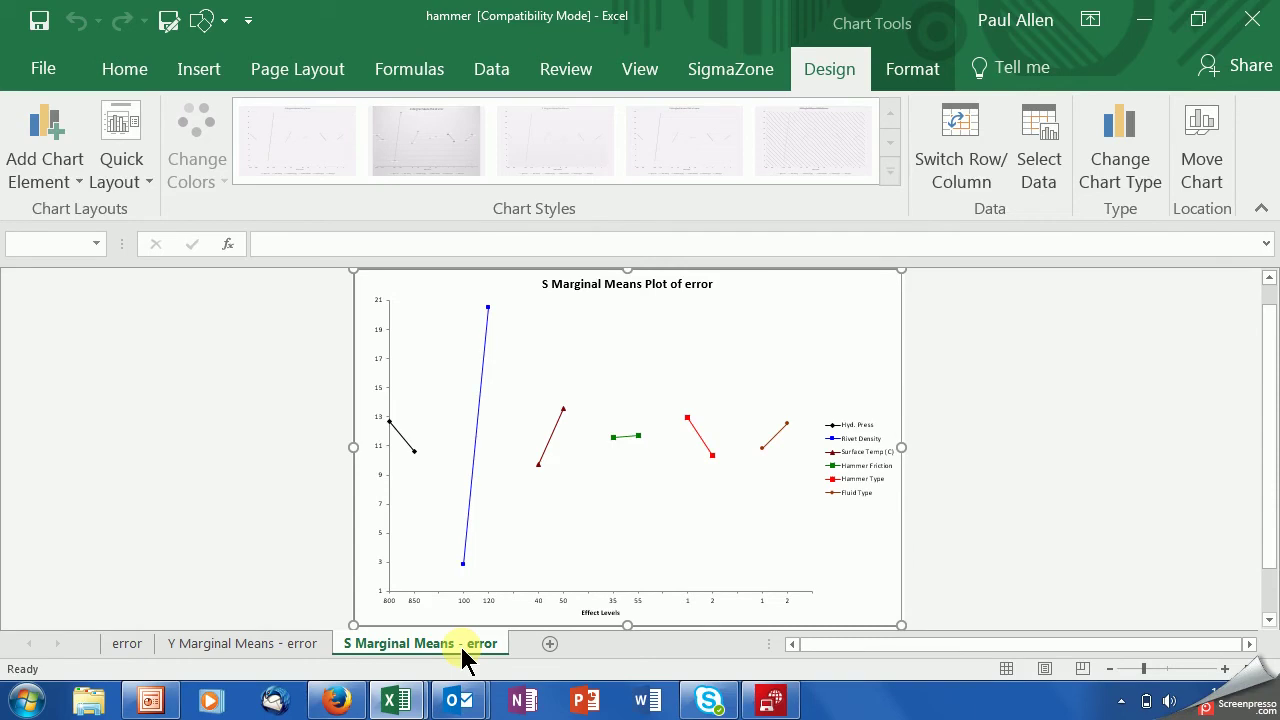
left_click(273, 645)
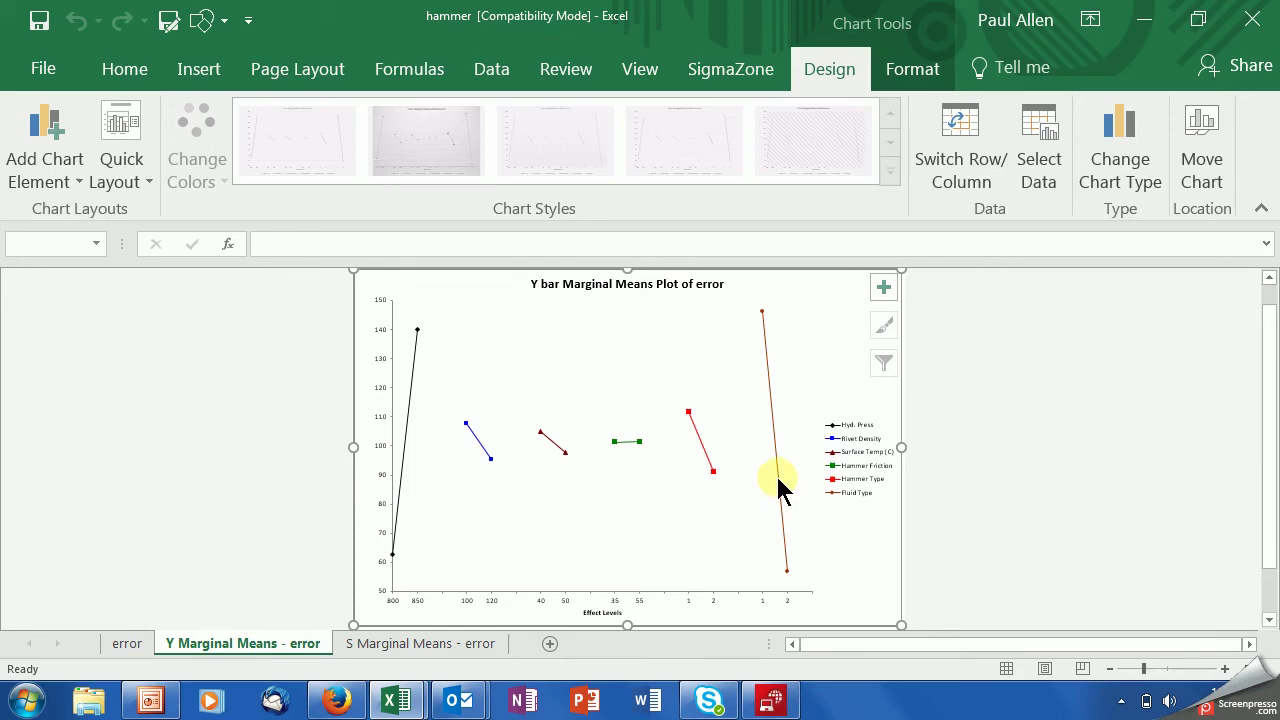
mouse_move(778, 487)
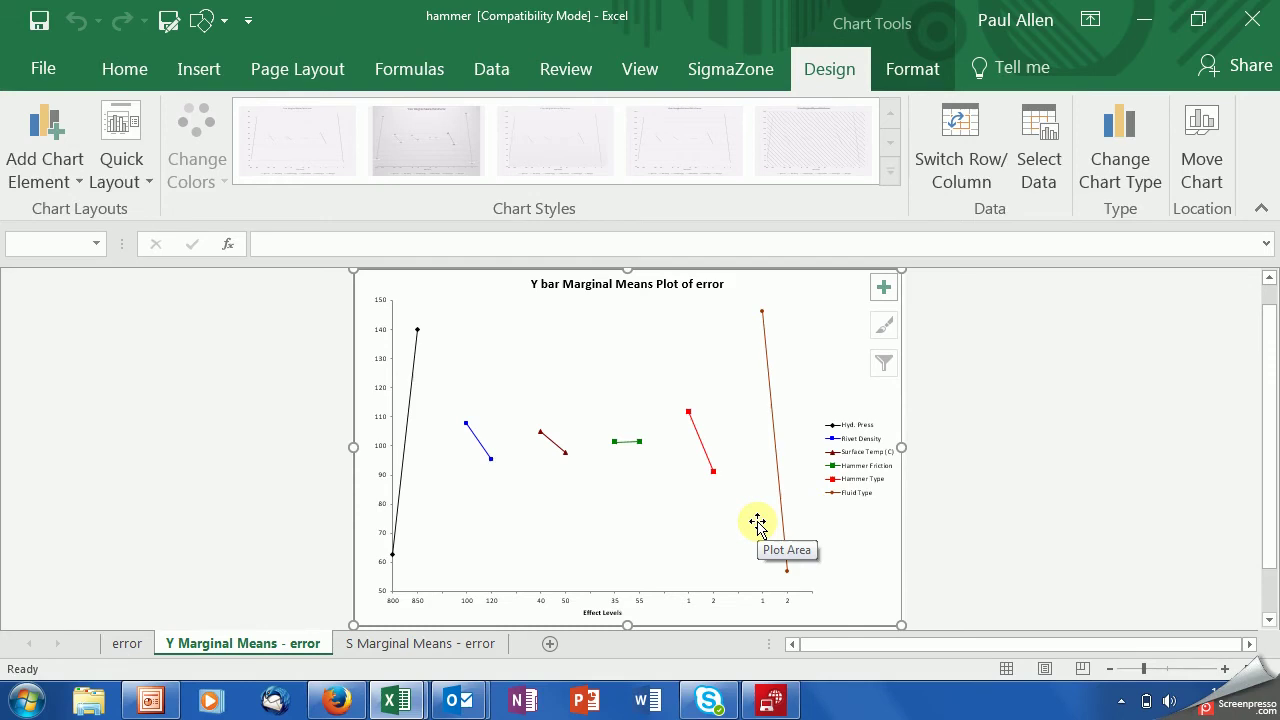
left_click(419, 644)
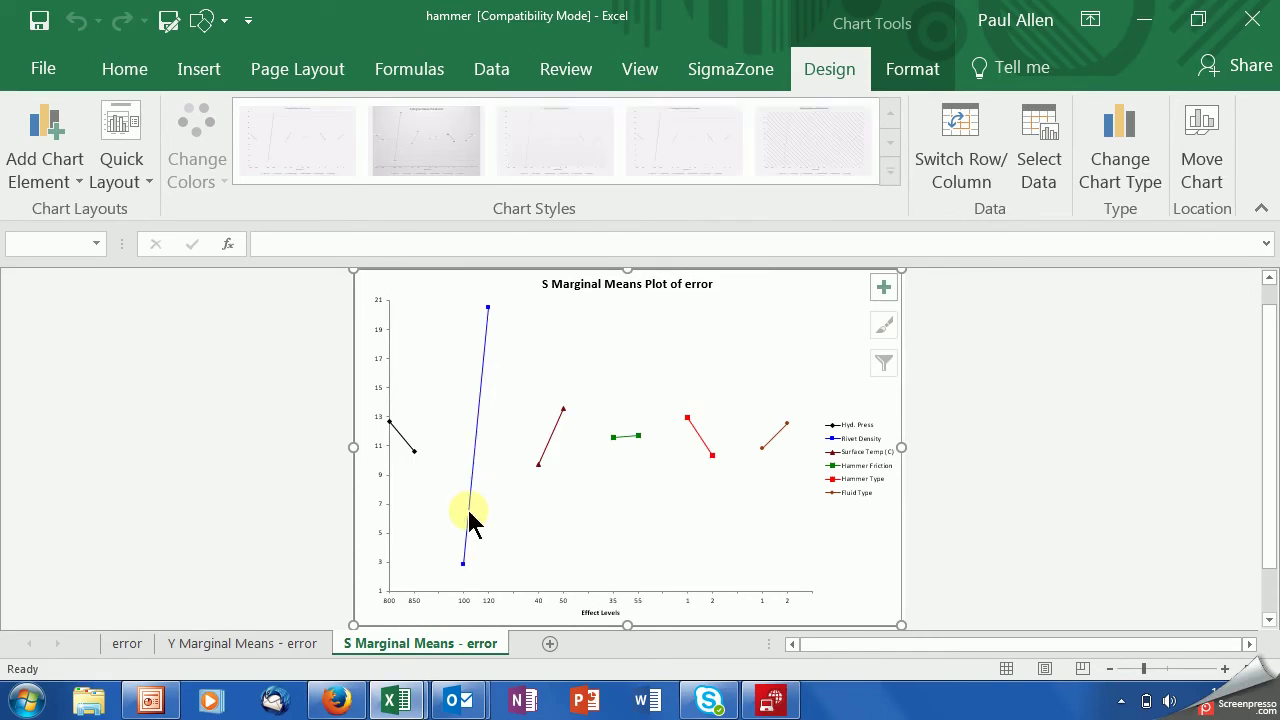
mouse_move(468, 512)
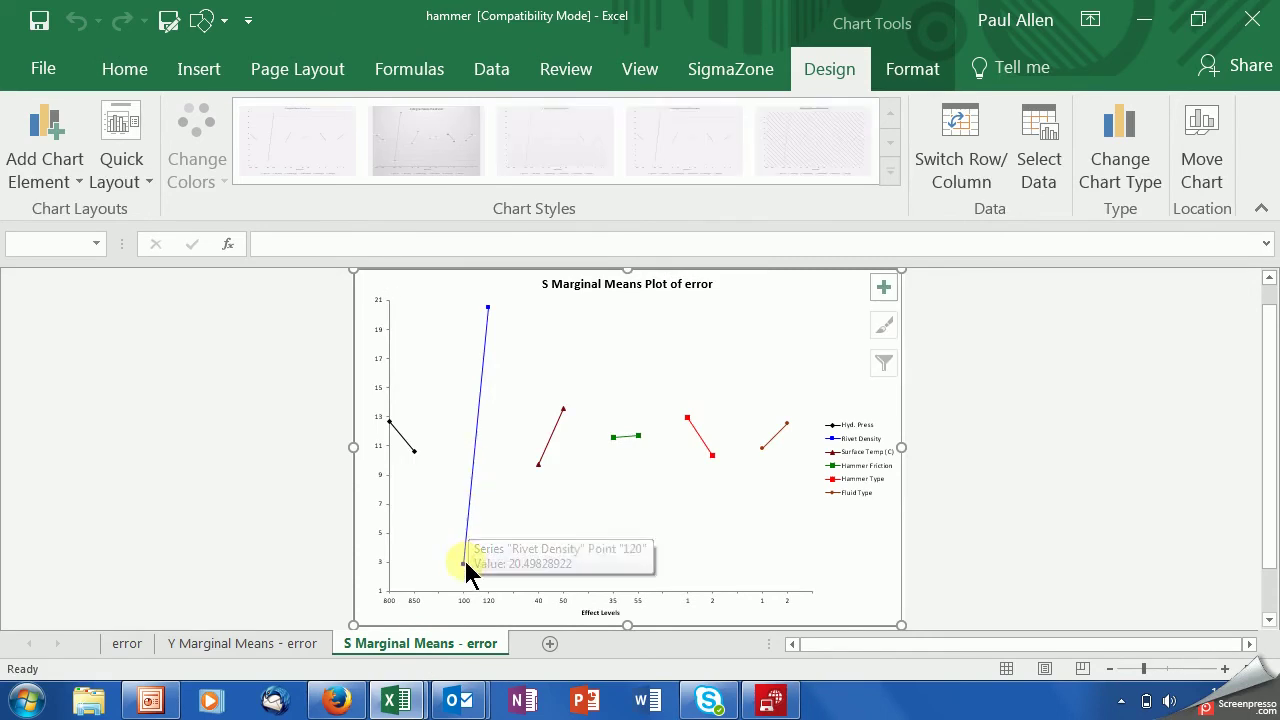
left_click(277, 646)
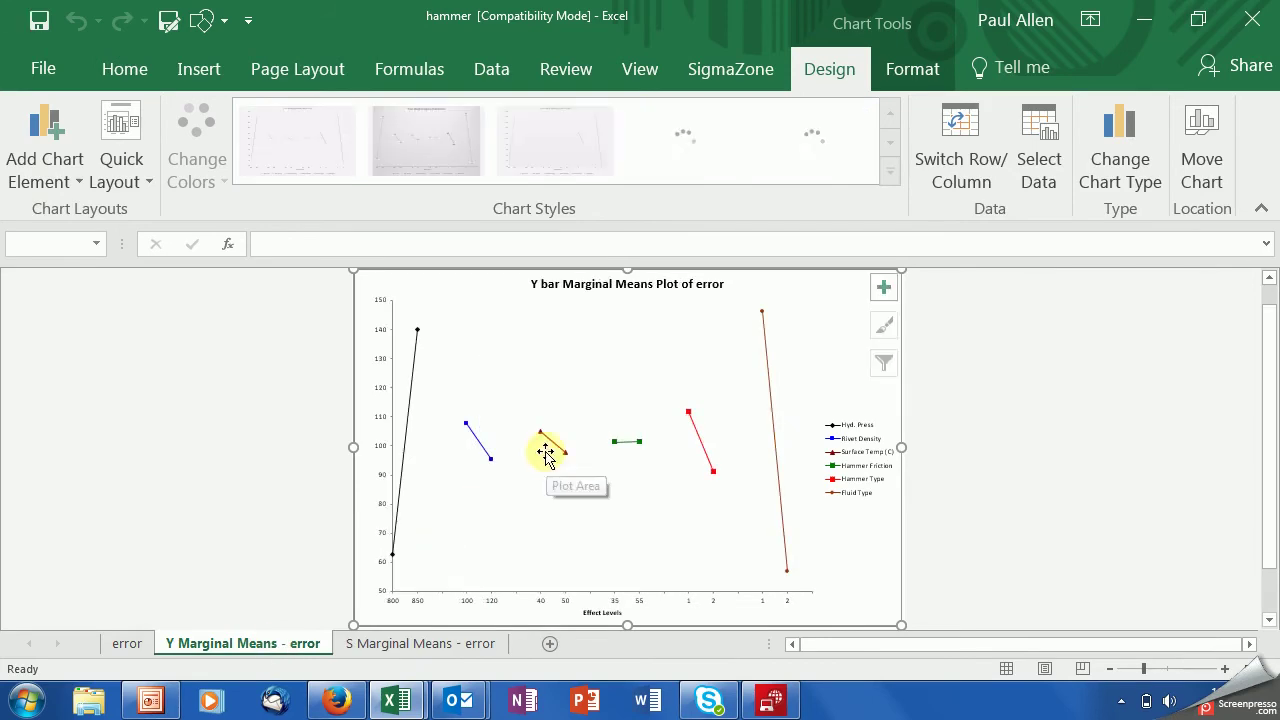
mouse_move(541, 441)
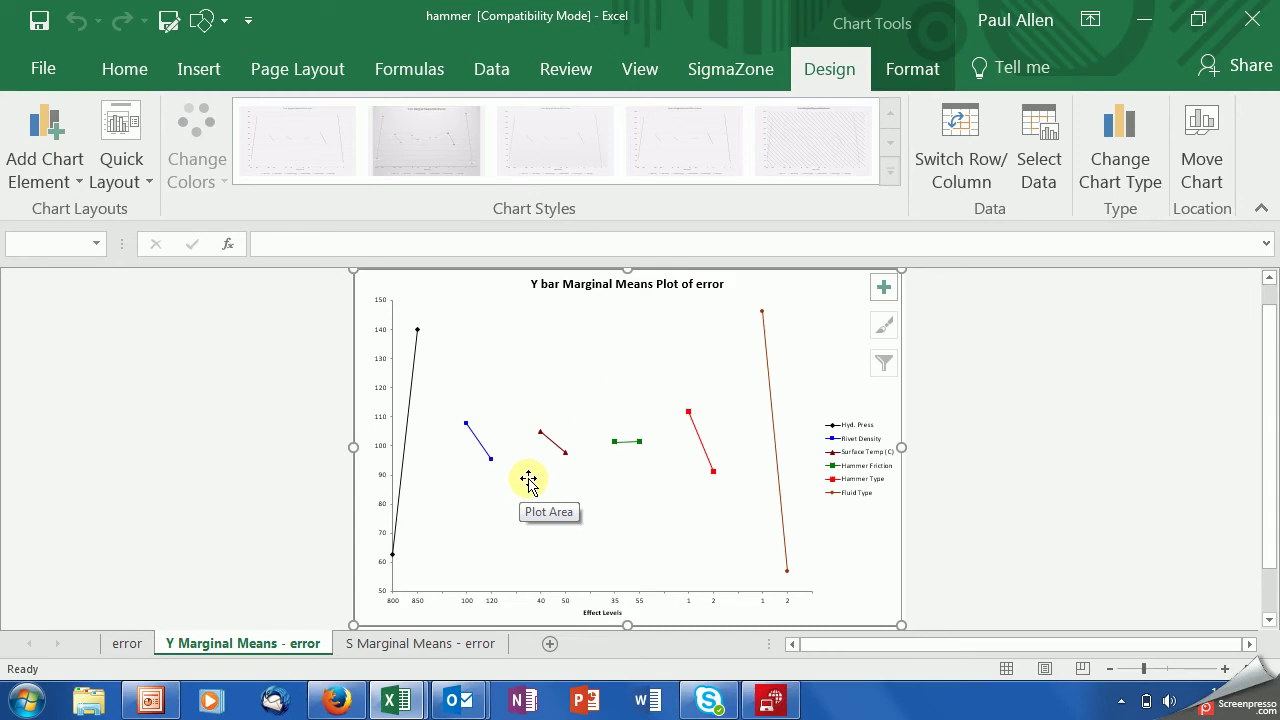
Step: Start a Computer Aided design selection from Create Design on the SigmaZone tab
left_click(702, 75)
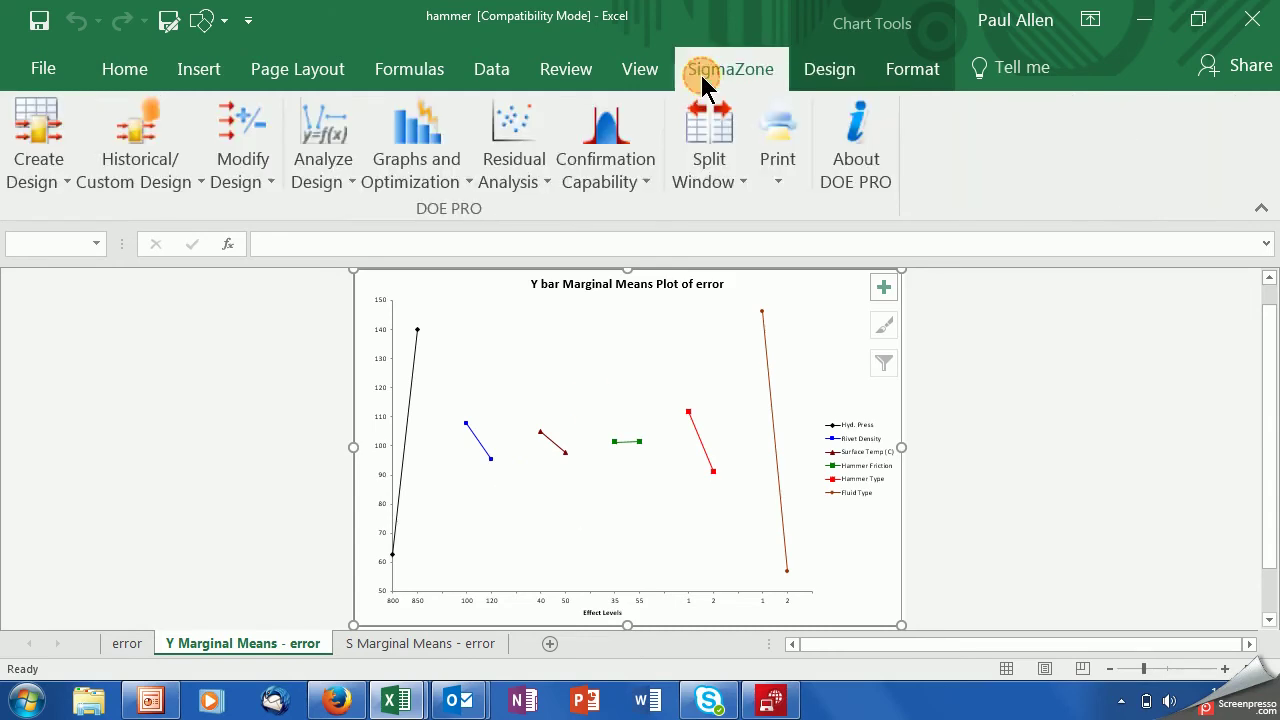
left_click(50, 190)
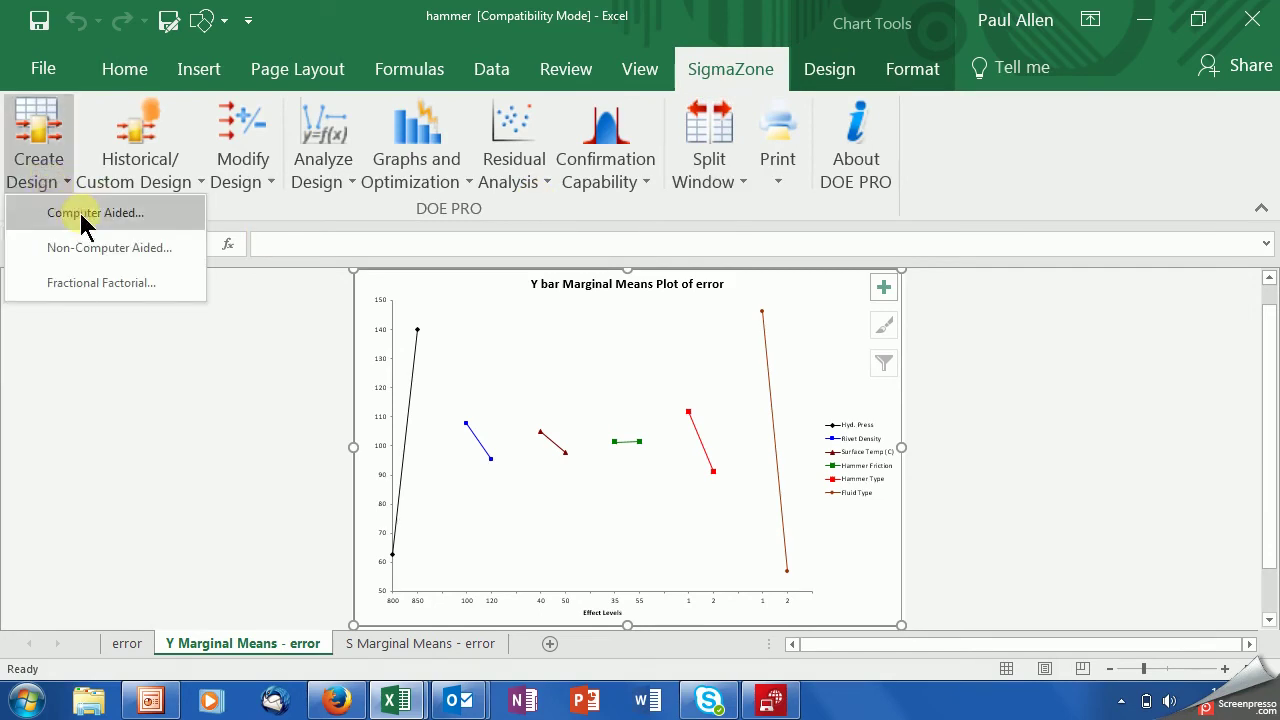
left_click(80, 213)
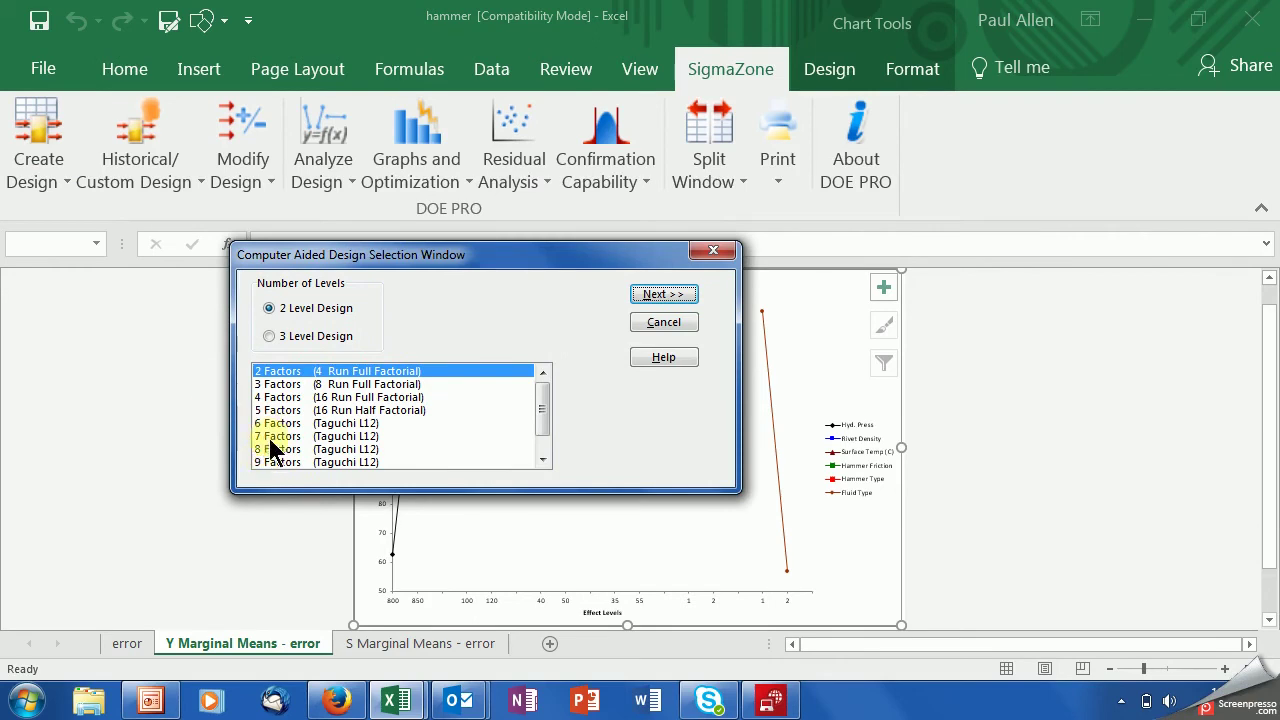
Step: Browse the design list, including the Taguchi L12 options, then cancel and confirm quitting
double_click(542, 459)
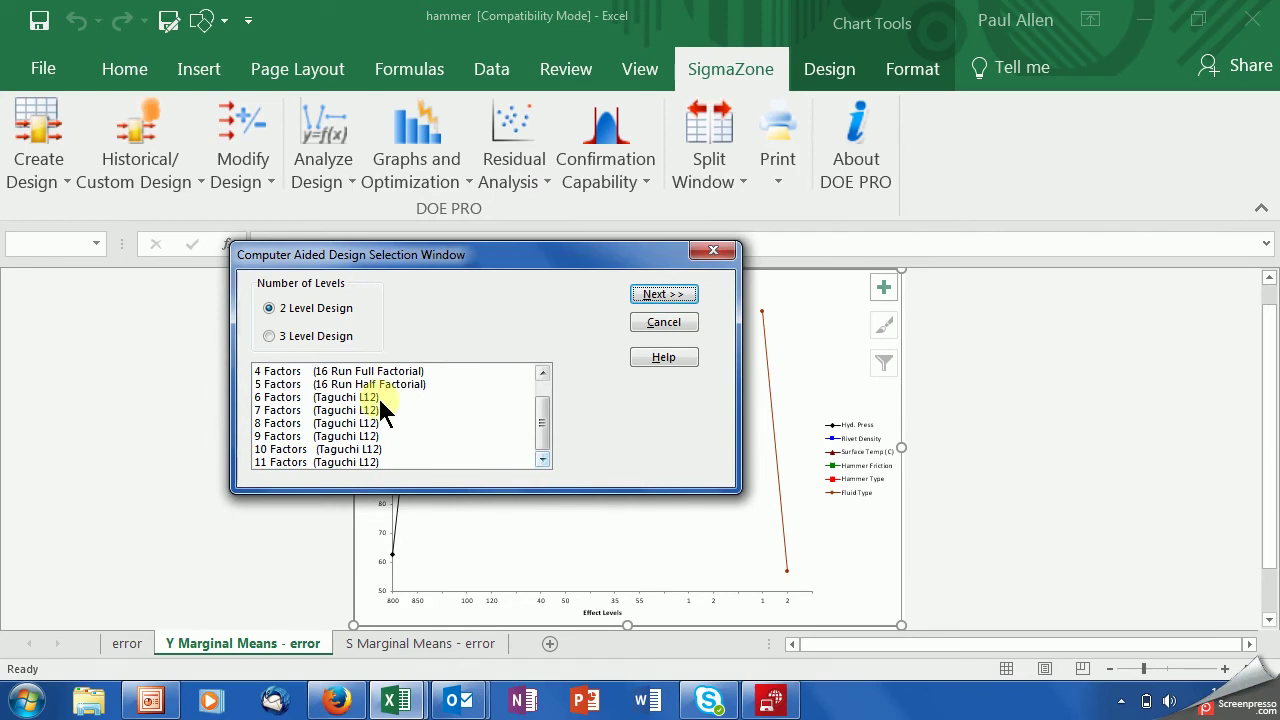
left_click(543, 373)
left_click(543, 373)
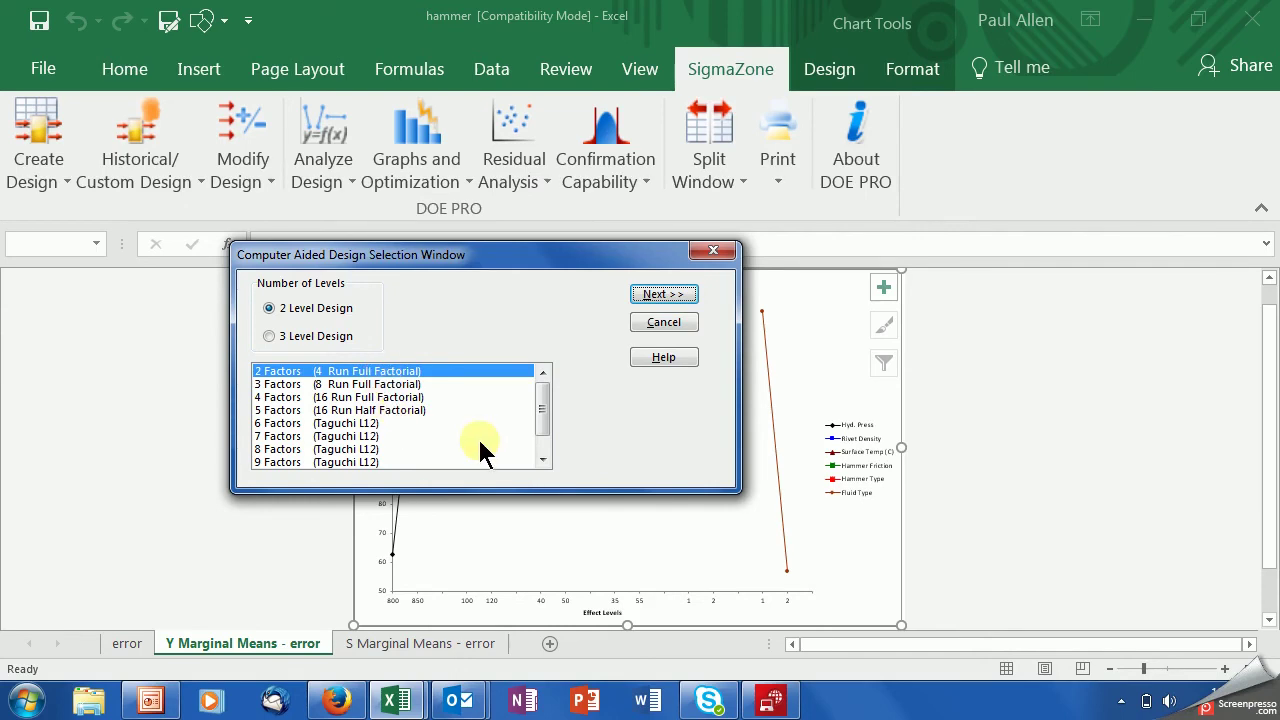
left_click(660, 322)
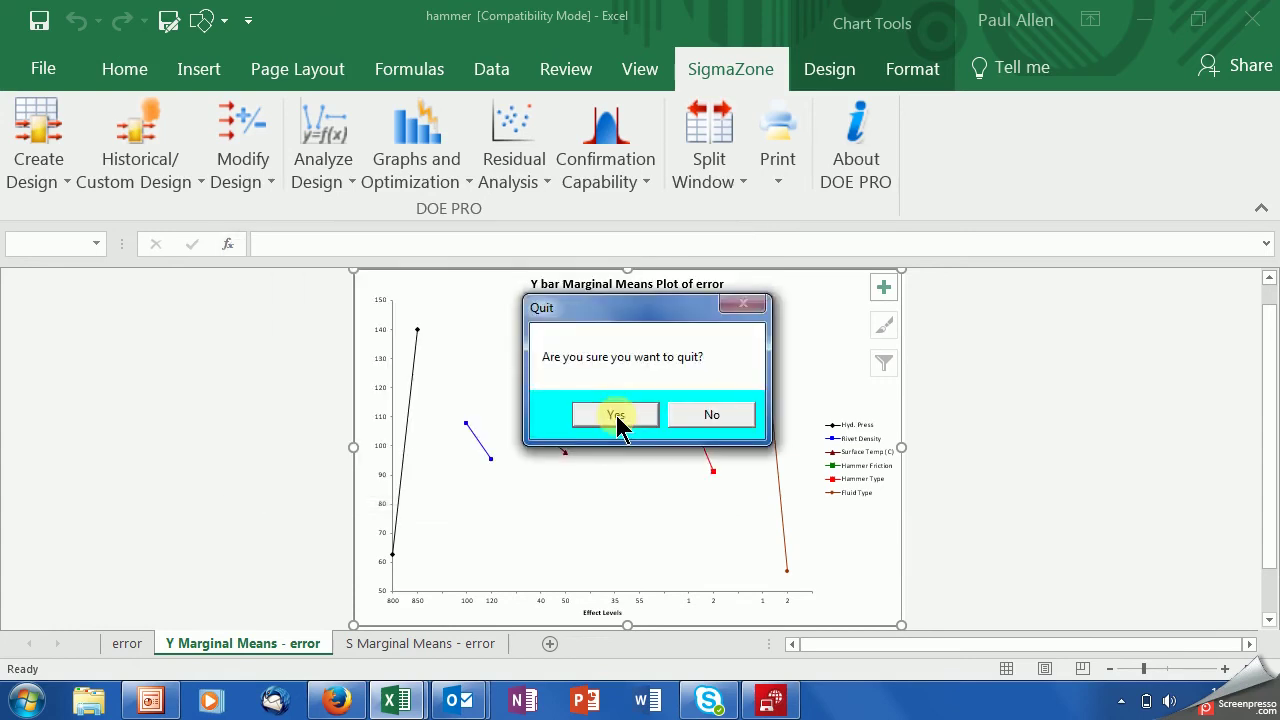
left_click(615, 415)
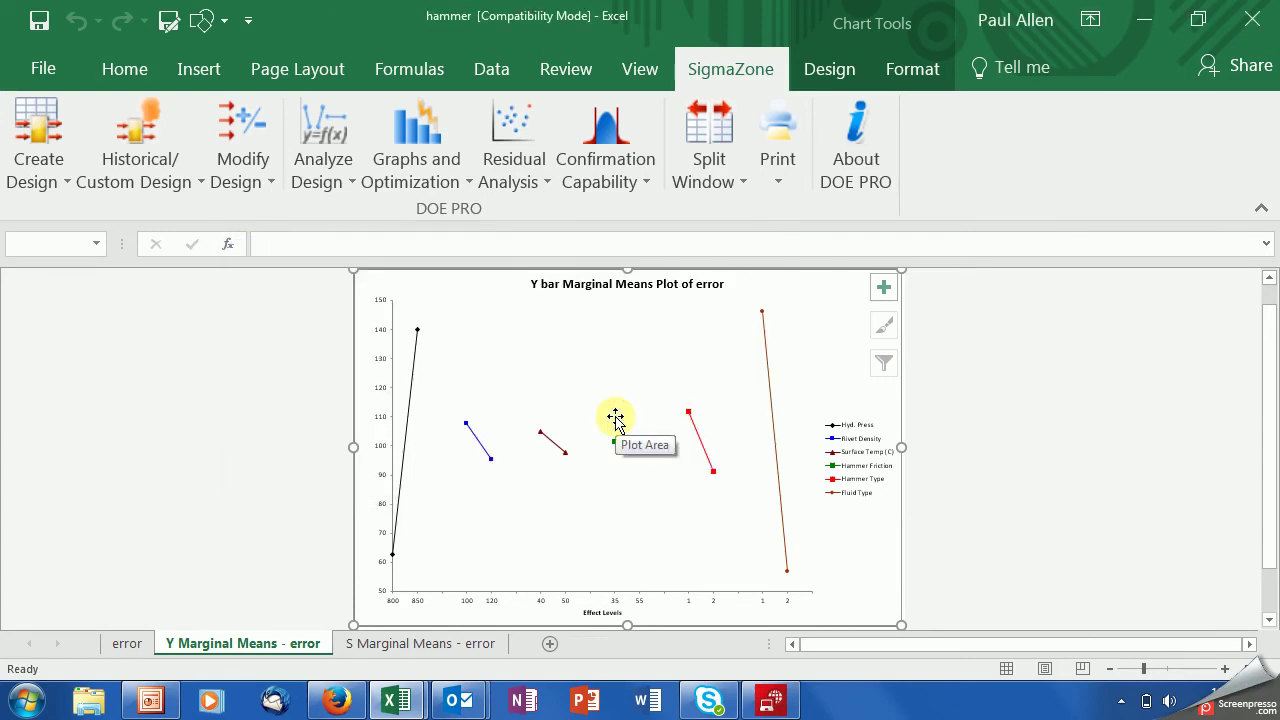